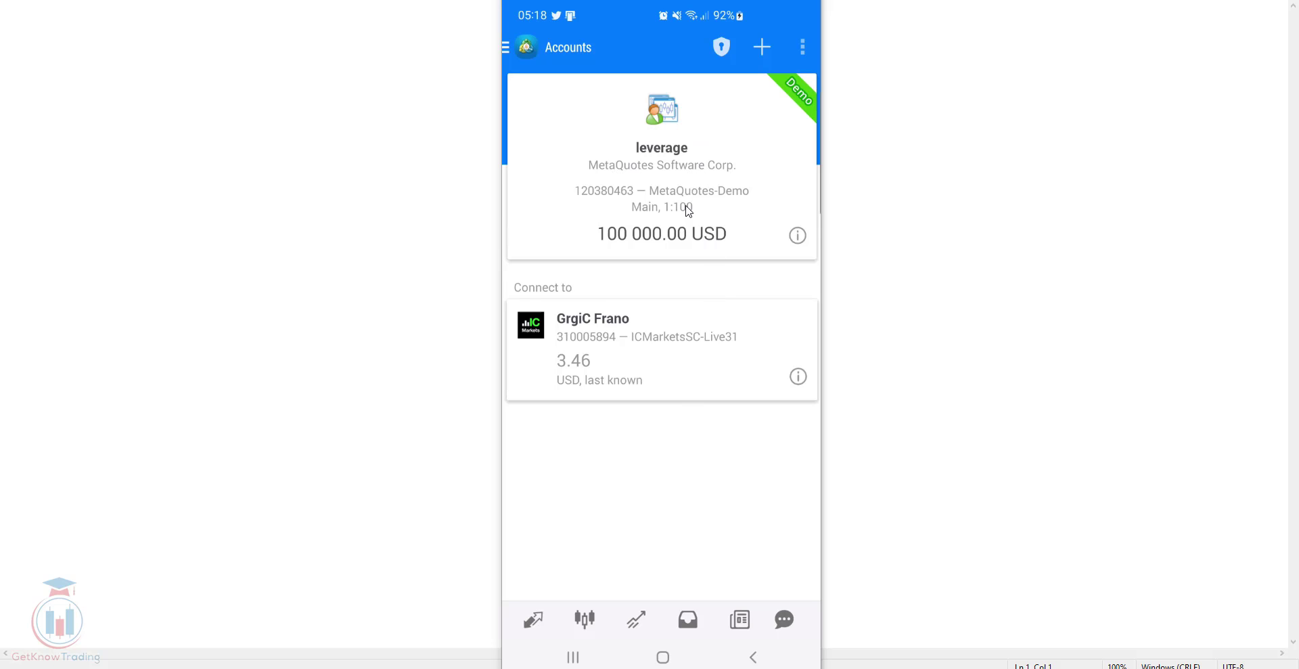
Check the live account's sign-in details, then switch to the Quotes watchlist showing AUDUSD
click(587, 344)
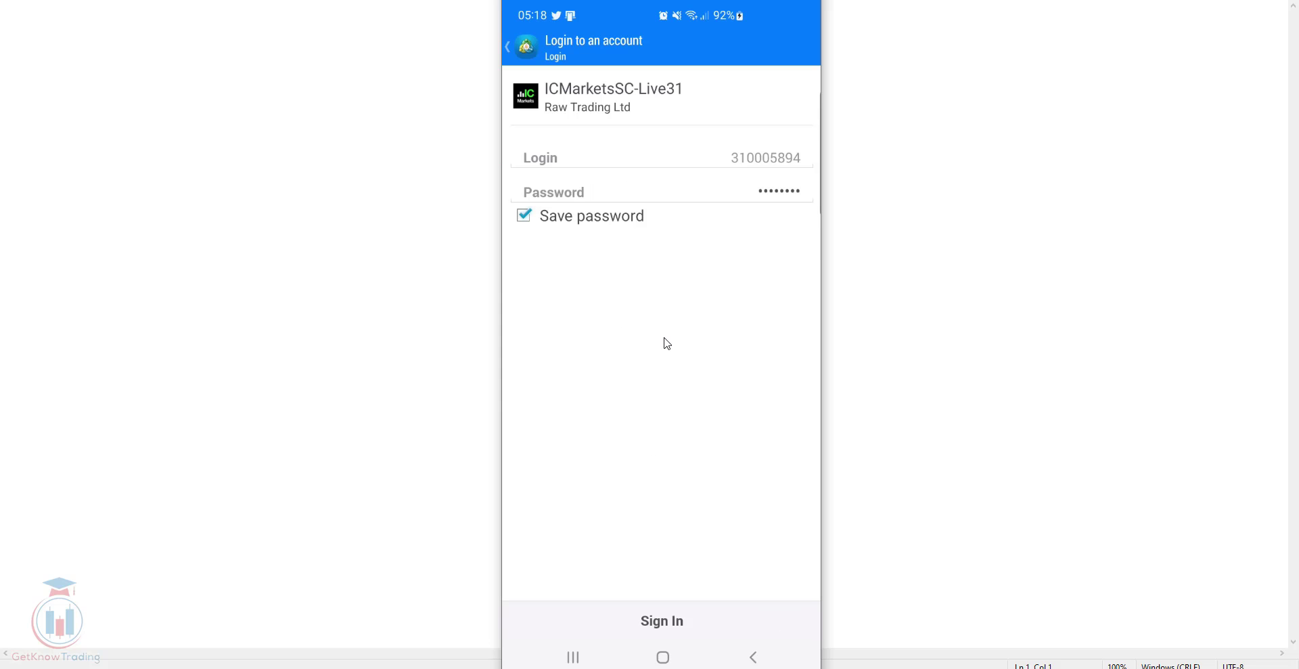
click(509, 48)
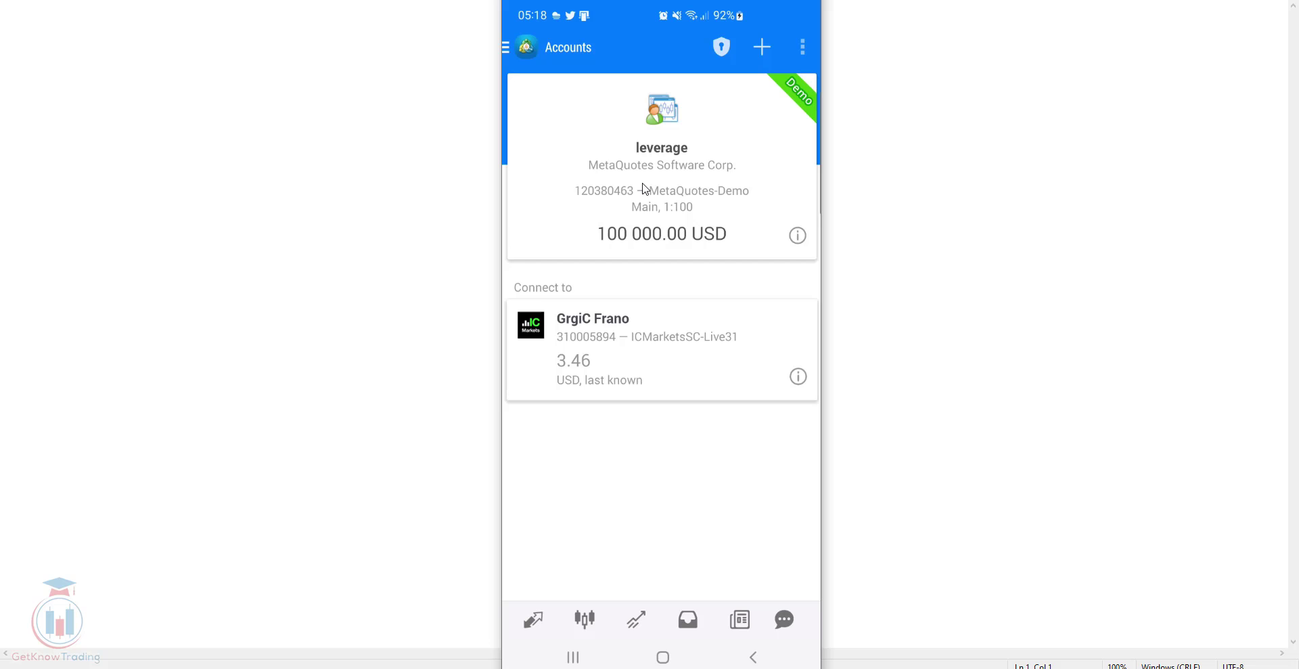
click(507, 47)
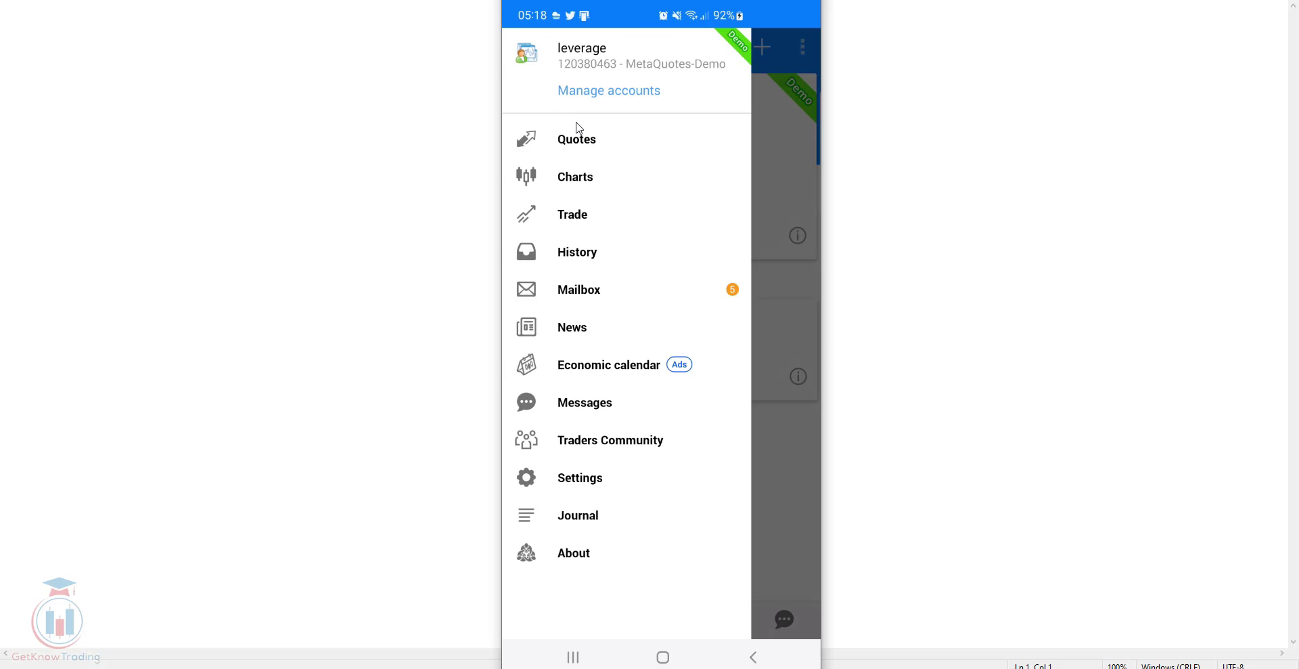
click(768, 157)
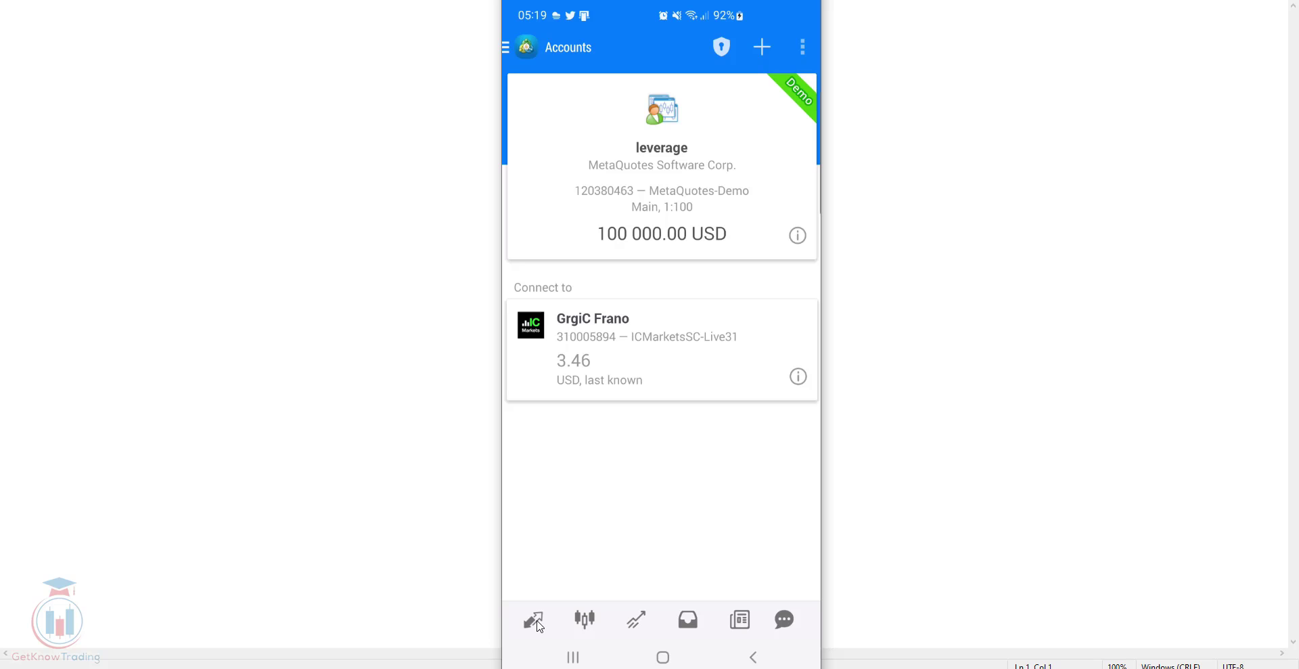
click(535, 620)
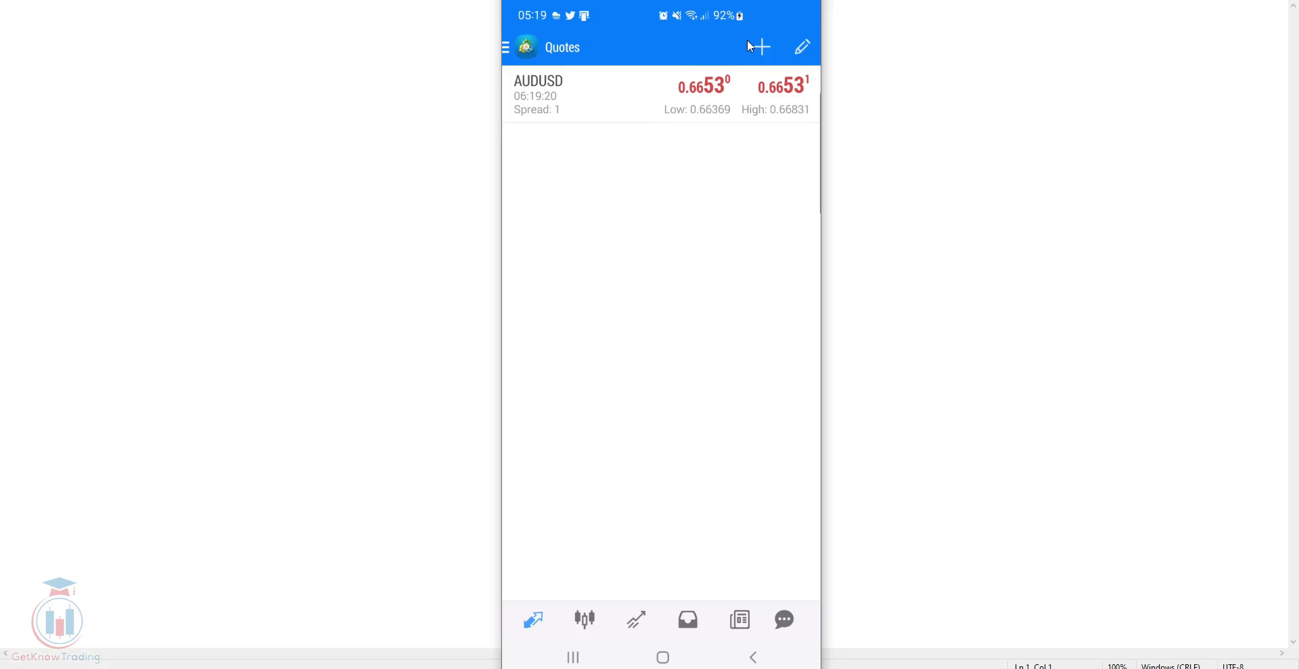
Start adding symbols and expand the Forex group to browse its pairs
click(763, 47)
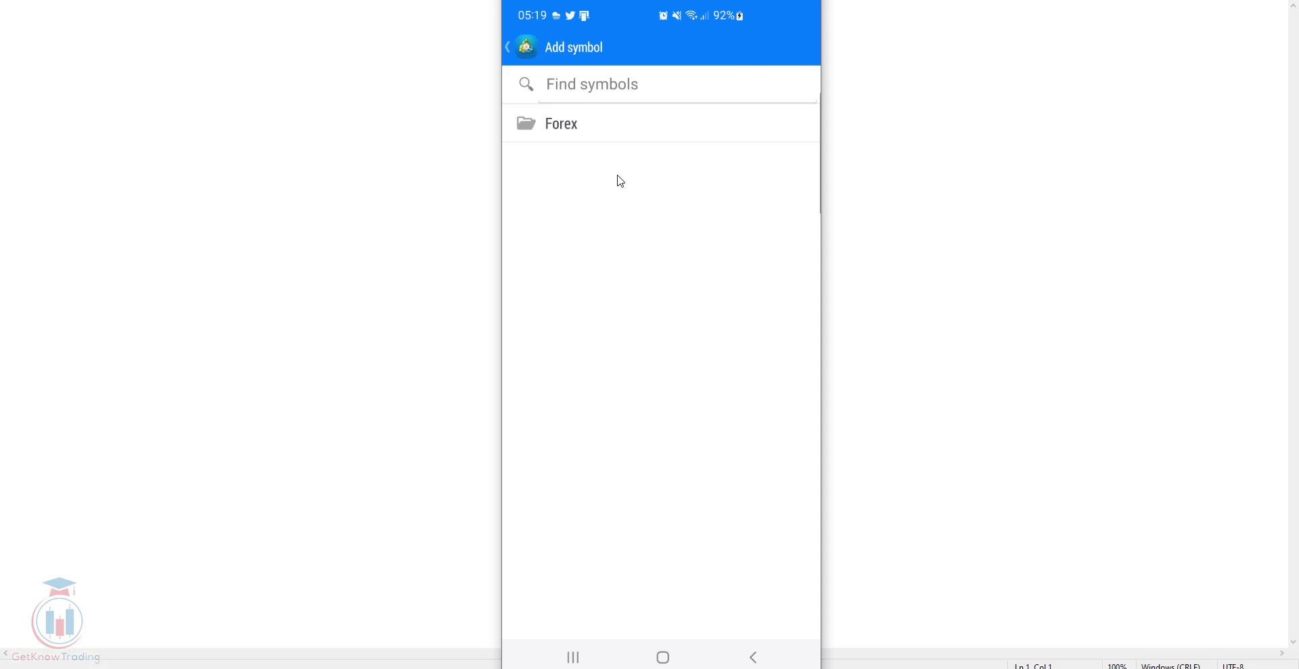
click(579, 132)
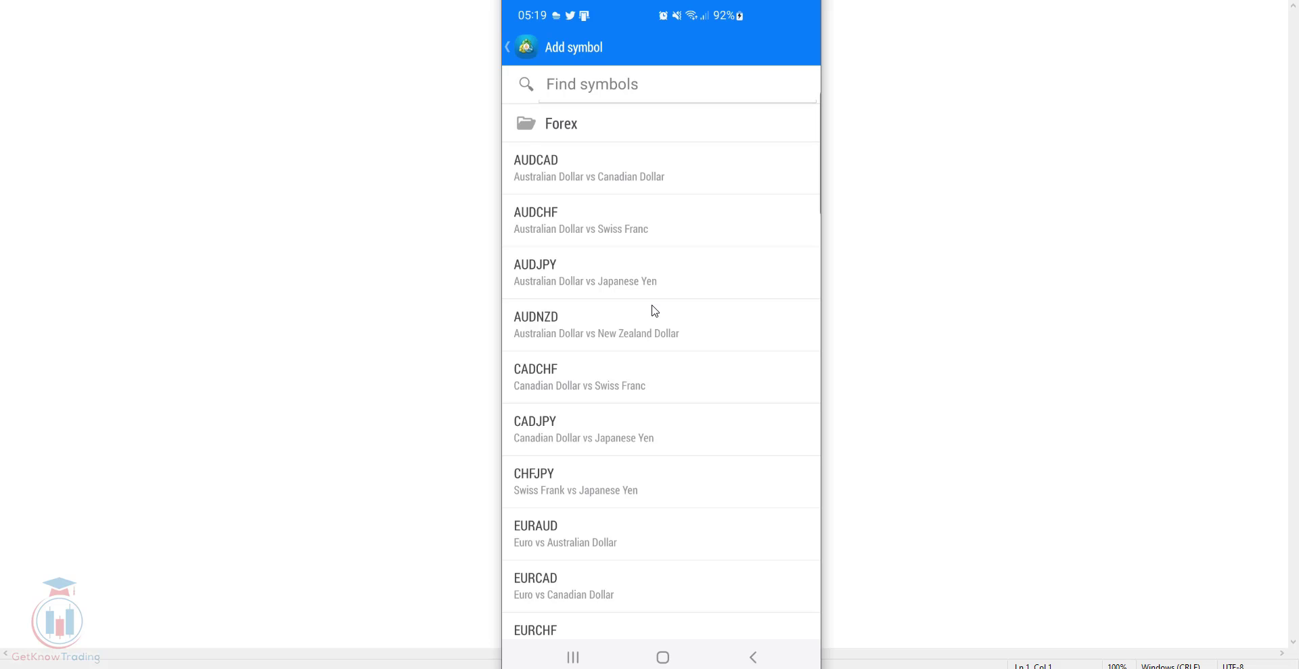
scroll(655, 311, down, 10)
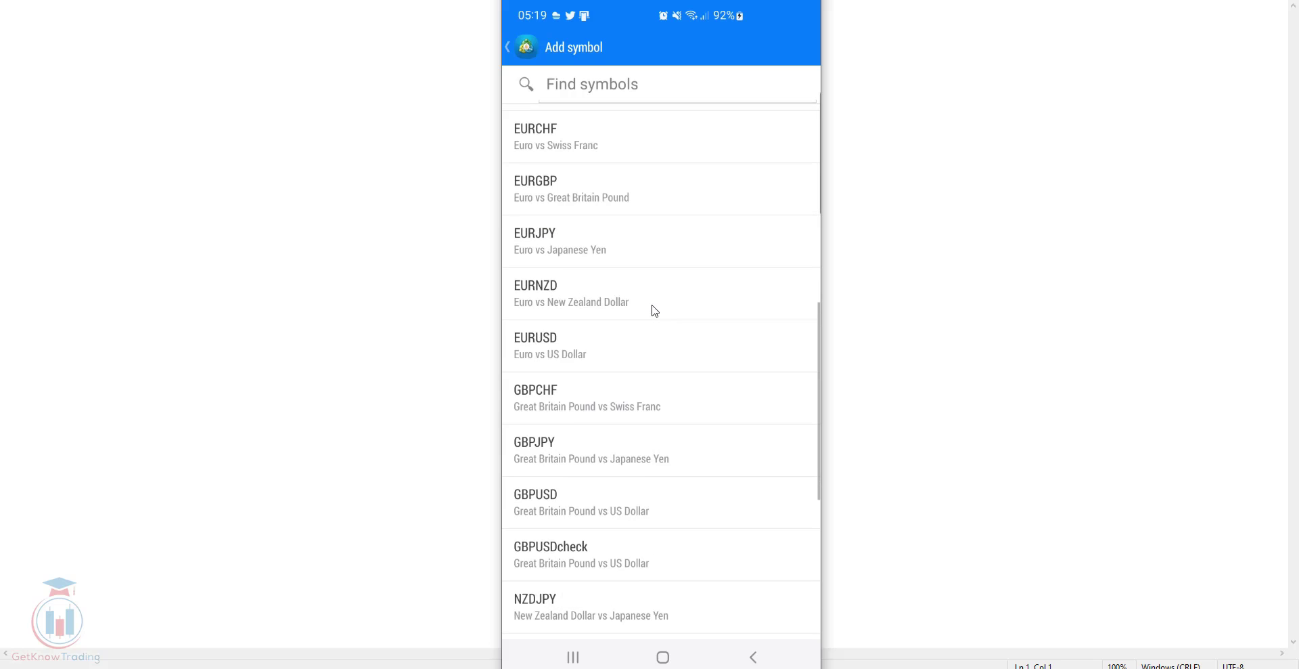
scroll(655, 311, down, 5)
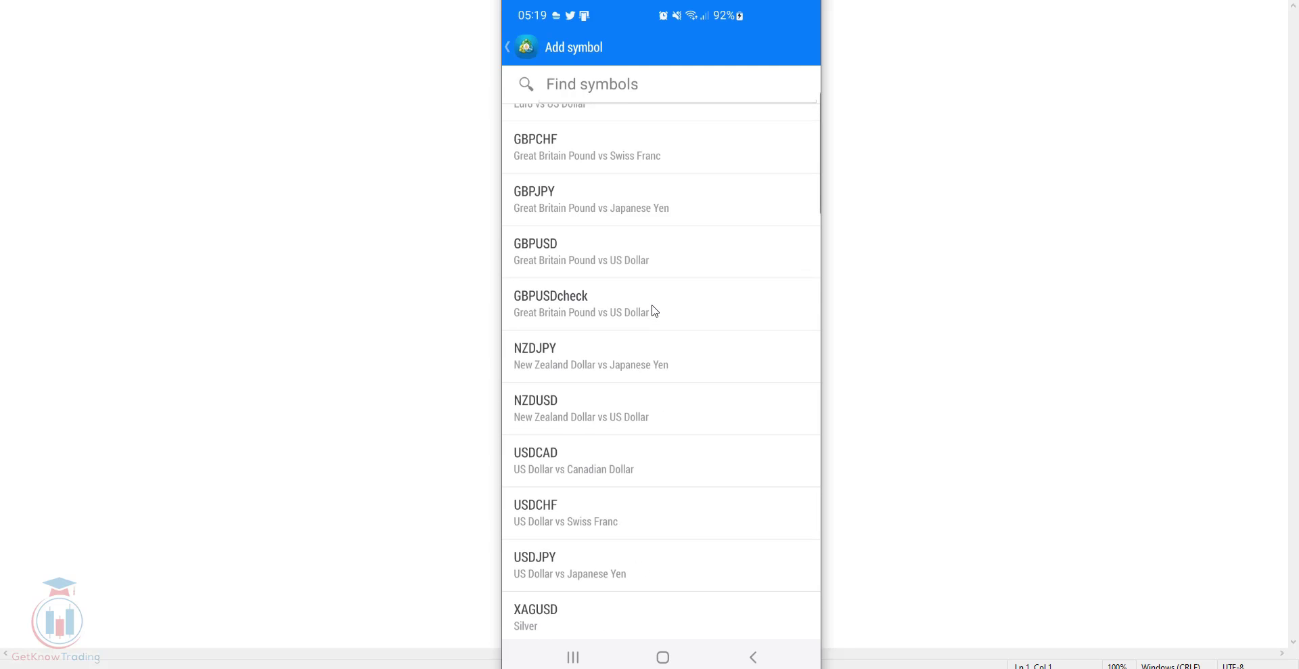
scroll(656, 311, down, 2)
scroll(655, 311, up, 8)
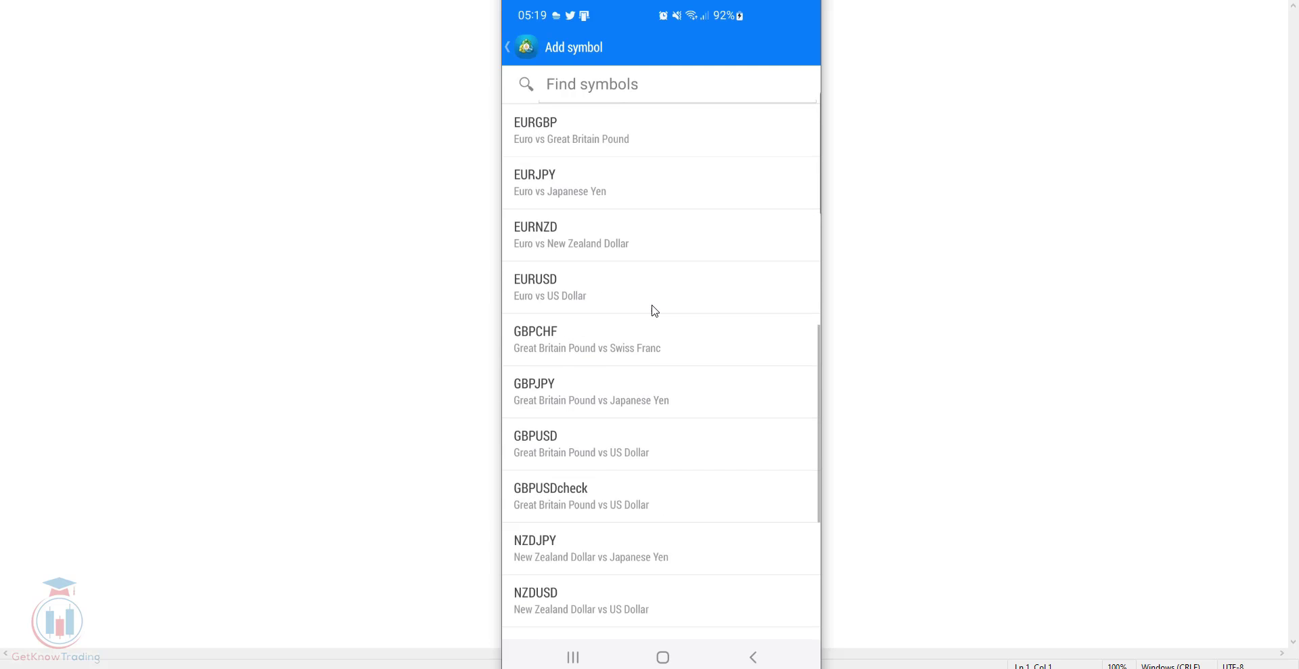
scroll(655, 310, up, 5)
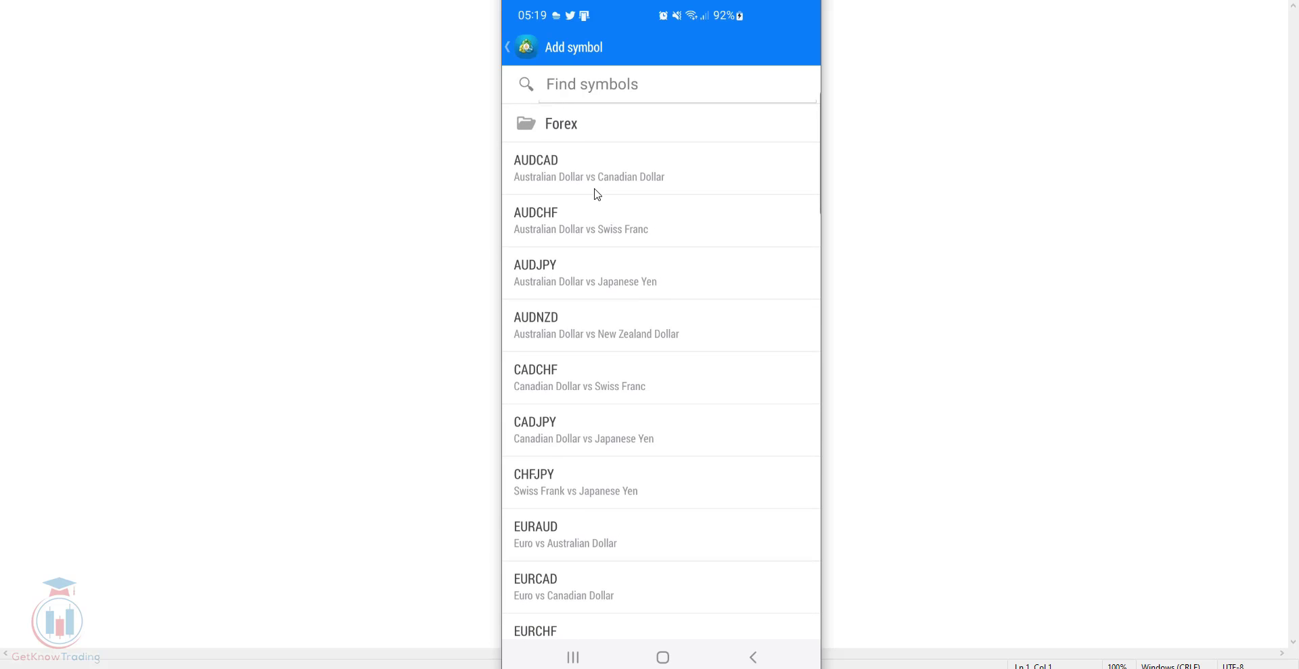
Add AUDCAD, AUDCHF, AUDJPY, AUDNZD, CADCHF, CADJPY, CHFJPY, EURAUD, EURCAD and EURCHF to the quotes
click(591, 171)
click(591, 171)
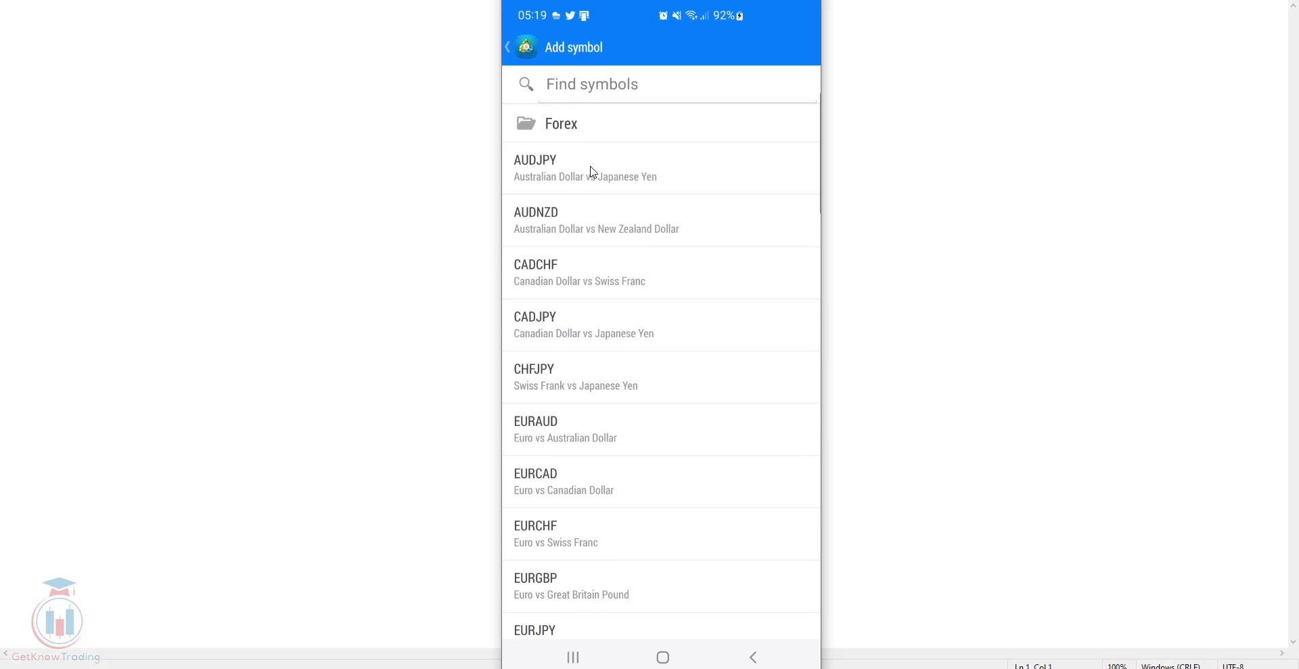
click(591, 172)
click(591, 171)
click(591, 171)
click(590, 171)
click(591, 171)
click(591, 171)
click(591, 171)
click(591, 171)
click(591, 171)
click(591, 171)
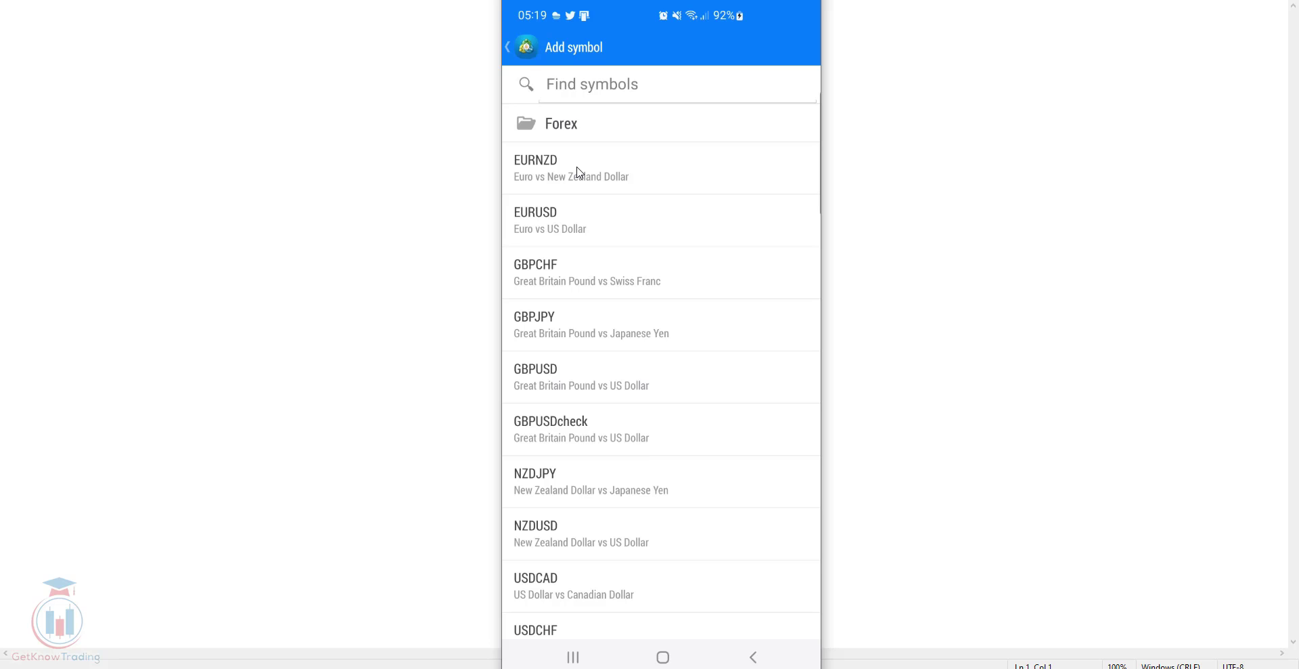
scroll(579, 172, down, 9)
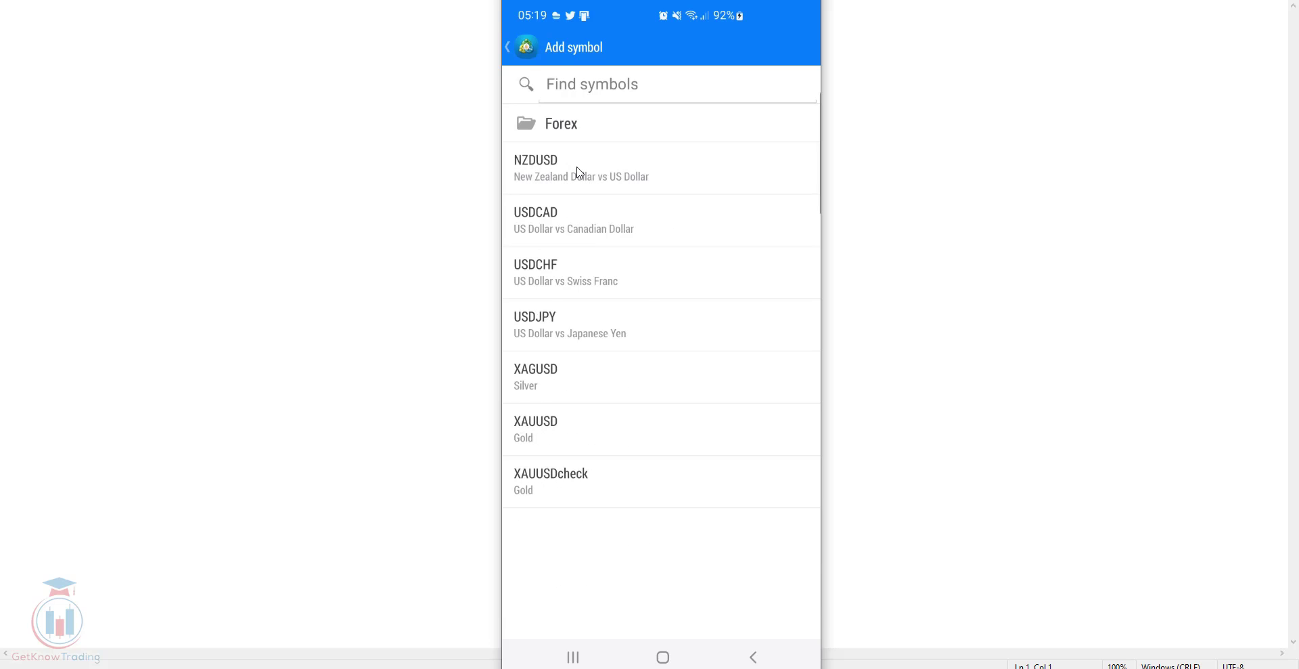
scroll(578, 173, down, 6)
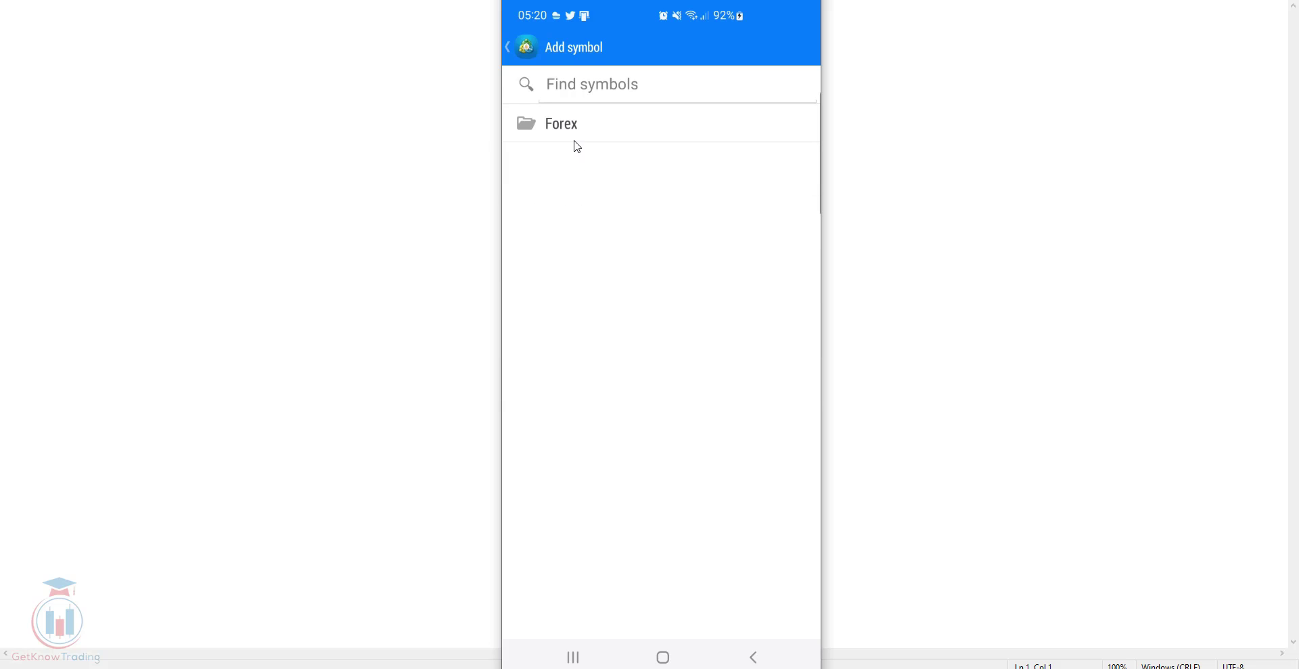
Back on Quotes, review the added Forex pairs and switch the list into edit mode
click(509, 47)
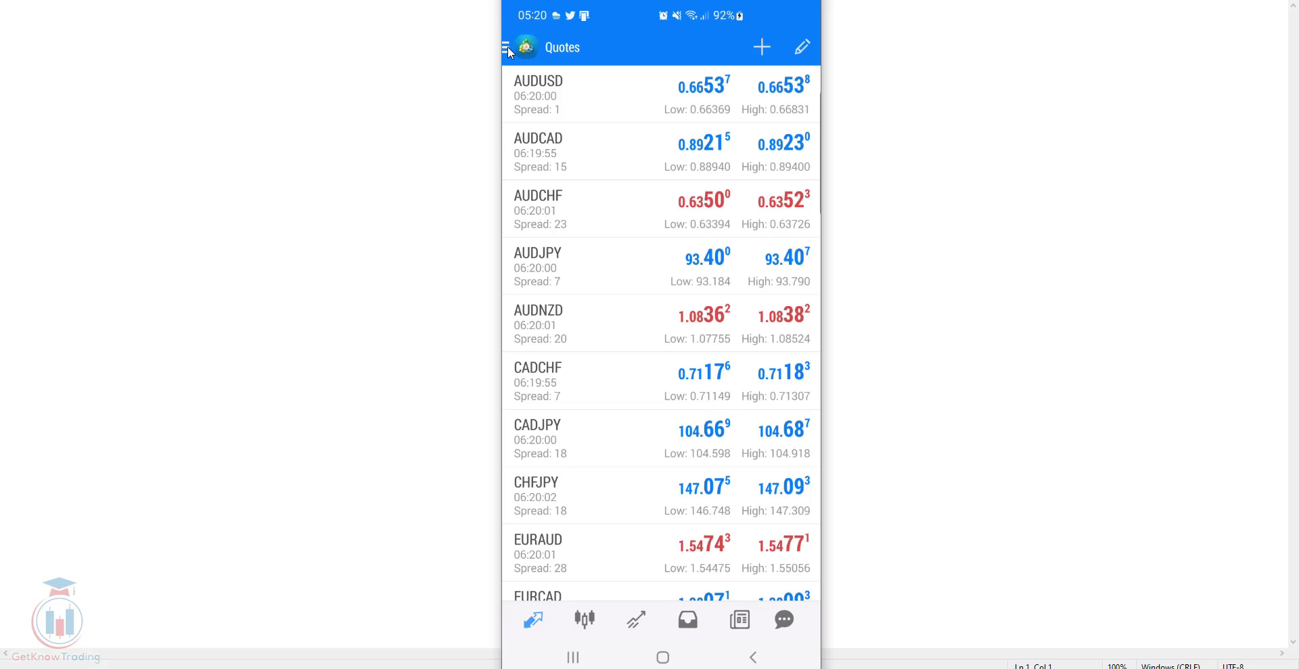
scroll(636, 197, down, 10)
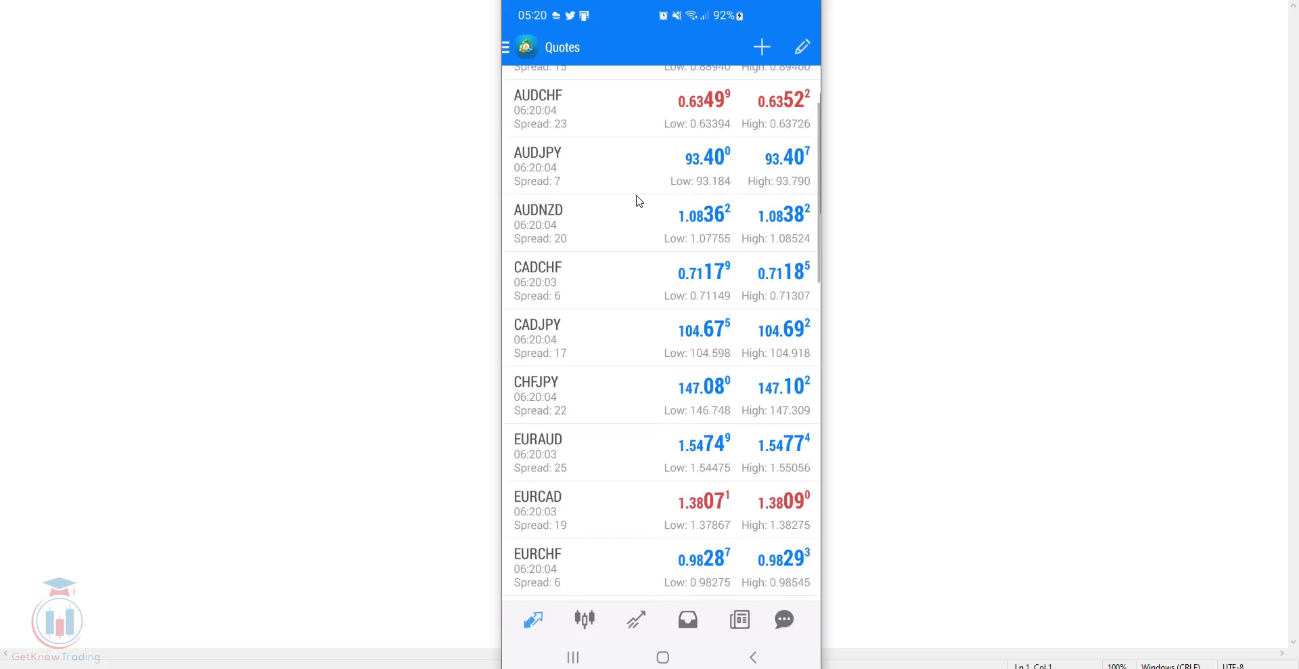
scroll(636, 201, down, 6)
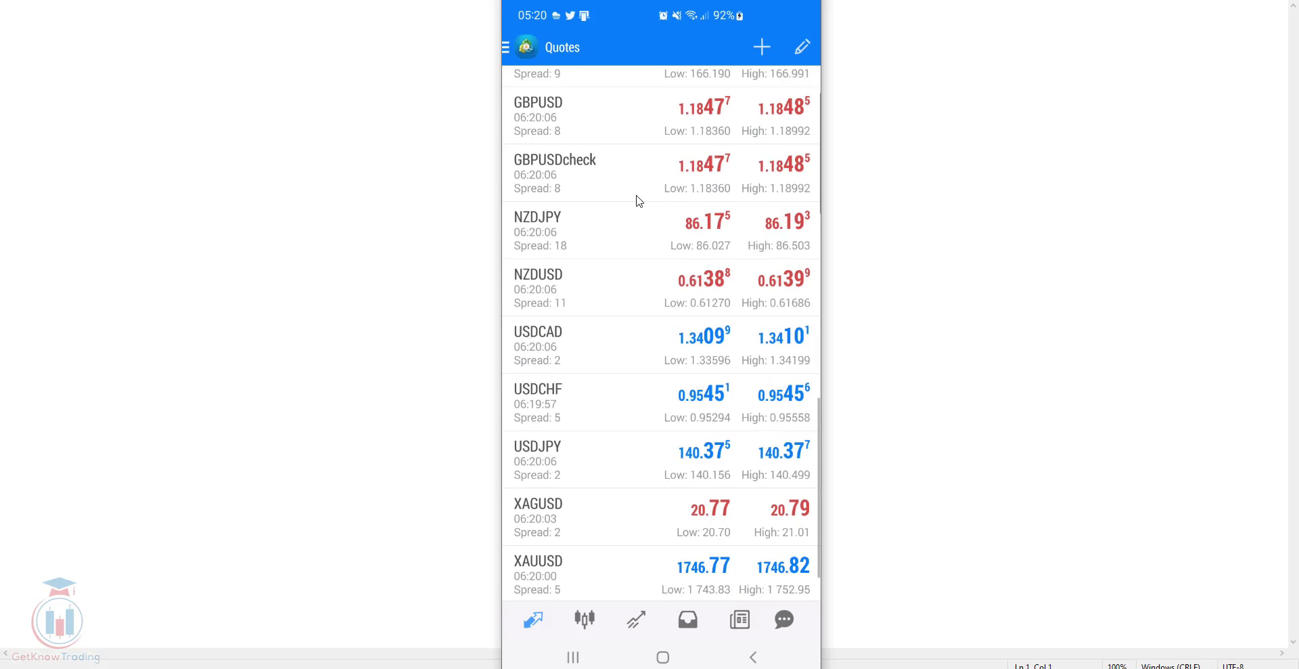
scroll(637, 201, up, 6)
scroll(636, 200, up, 5)
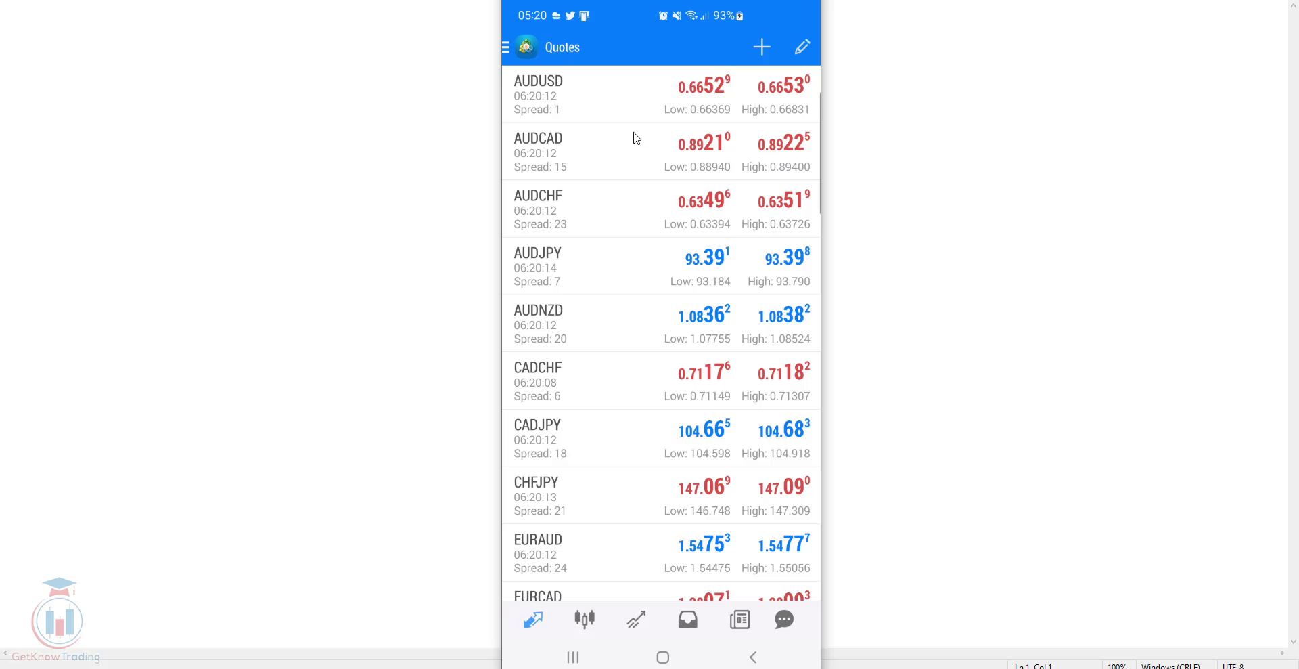
click(802, 47)
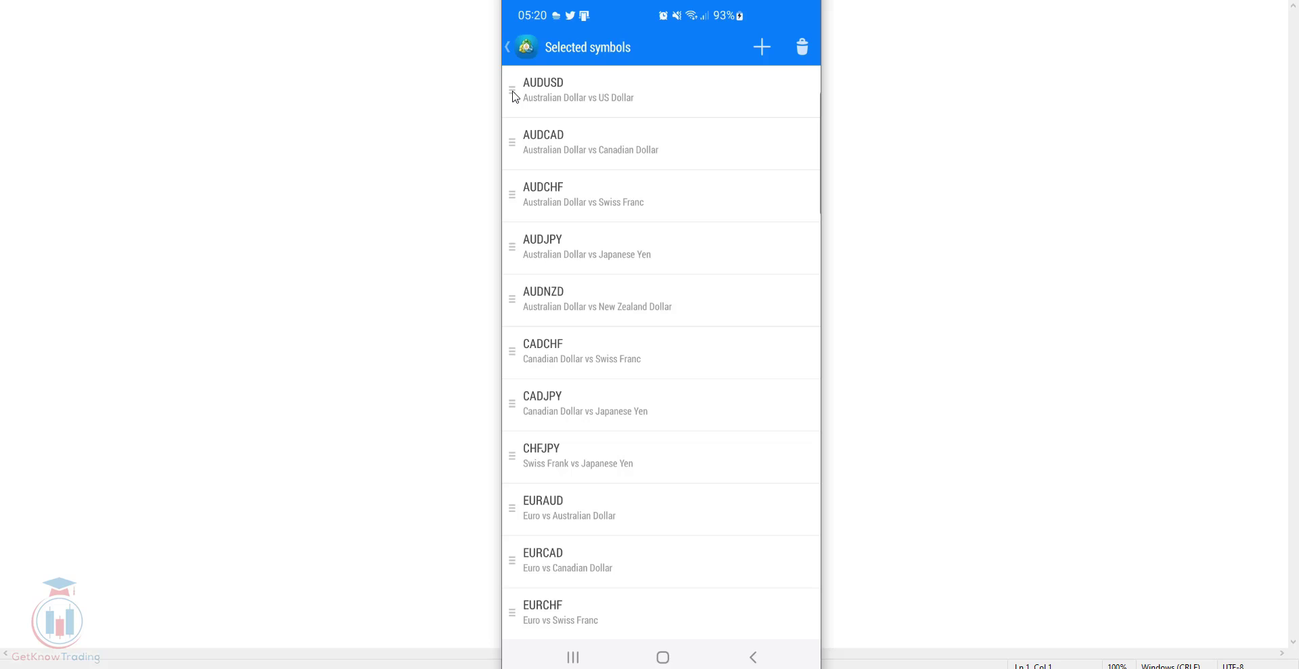
Drag EURUSD to the top of Selected symbols, above AUDUSD, and return to Quotes
mouse_move(513, 95)
mouse_down()
mouse_move(523, 270)
mouse_move(533, 97)
mouse_up()
scroll(597, 450, down, 5)
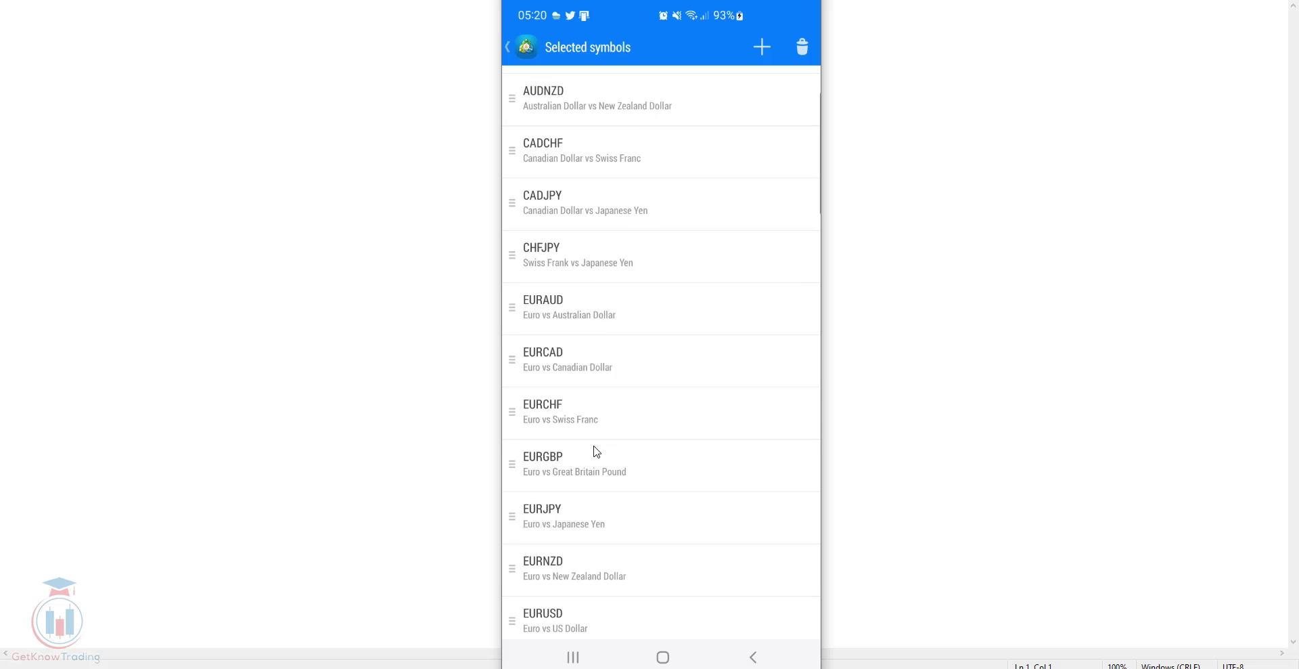
drag(521, 524, 564, 95)
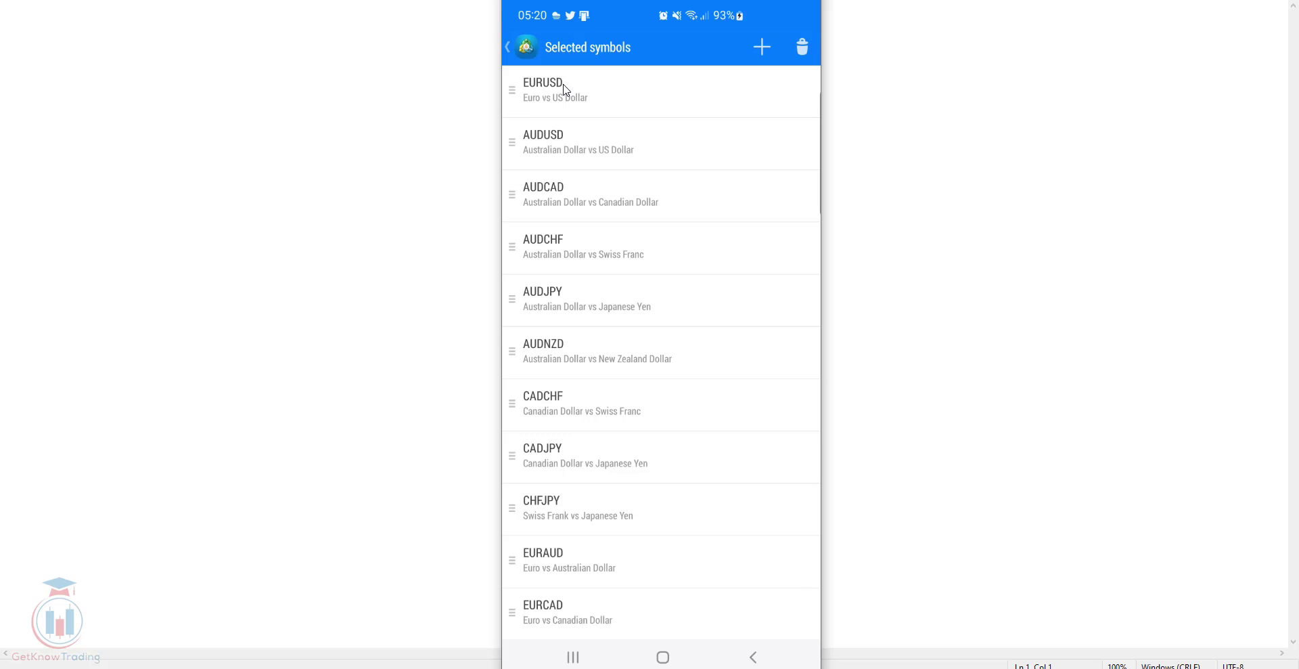
click(510, 45)
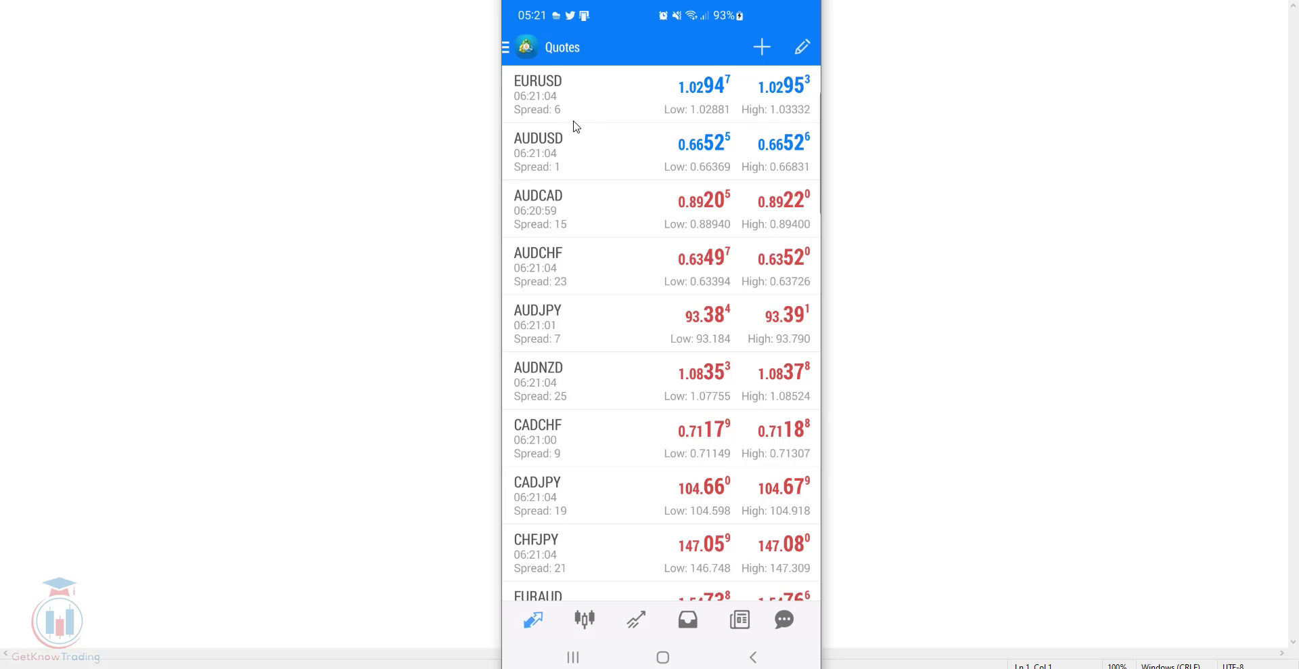
In edit mode, select all symbols and delete the 26 checked ones, keeping AUDUSD
click(803, 46)
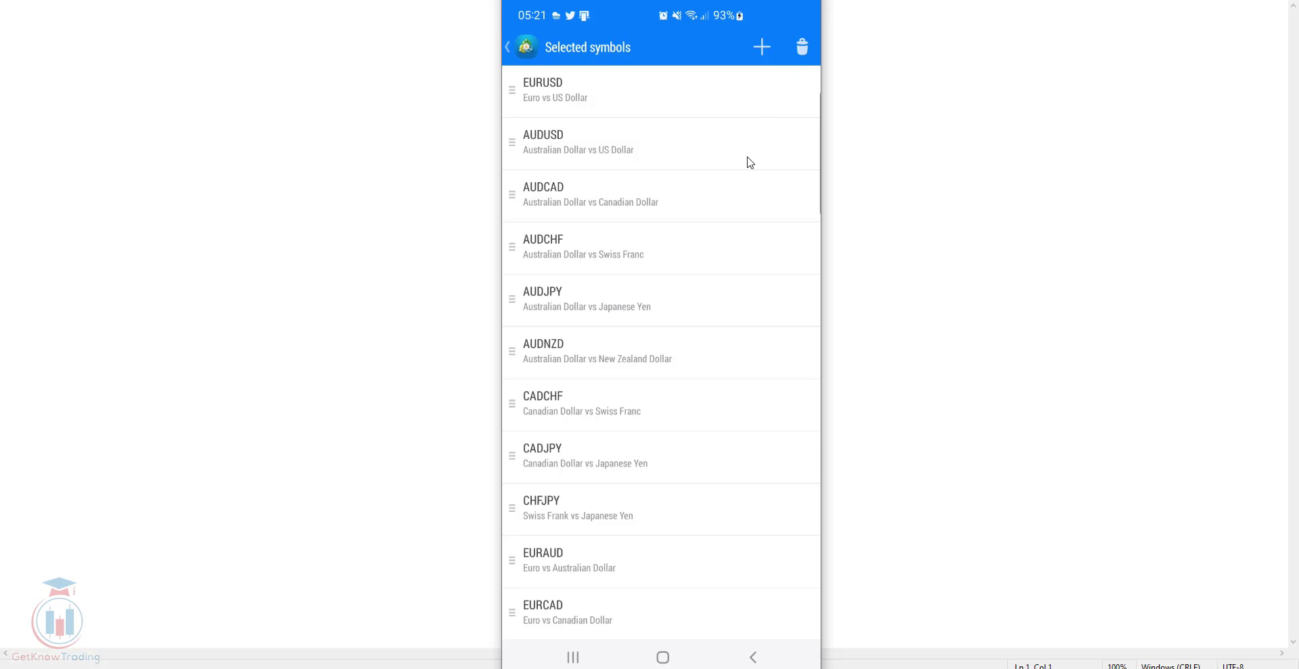
scroll(750, 168, down, 15)
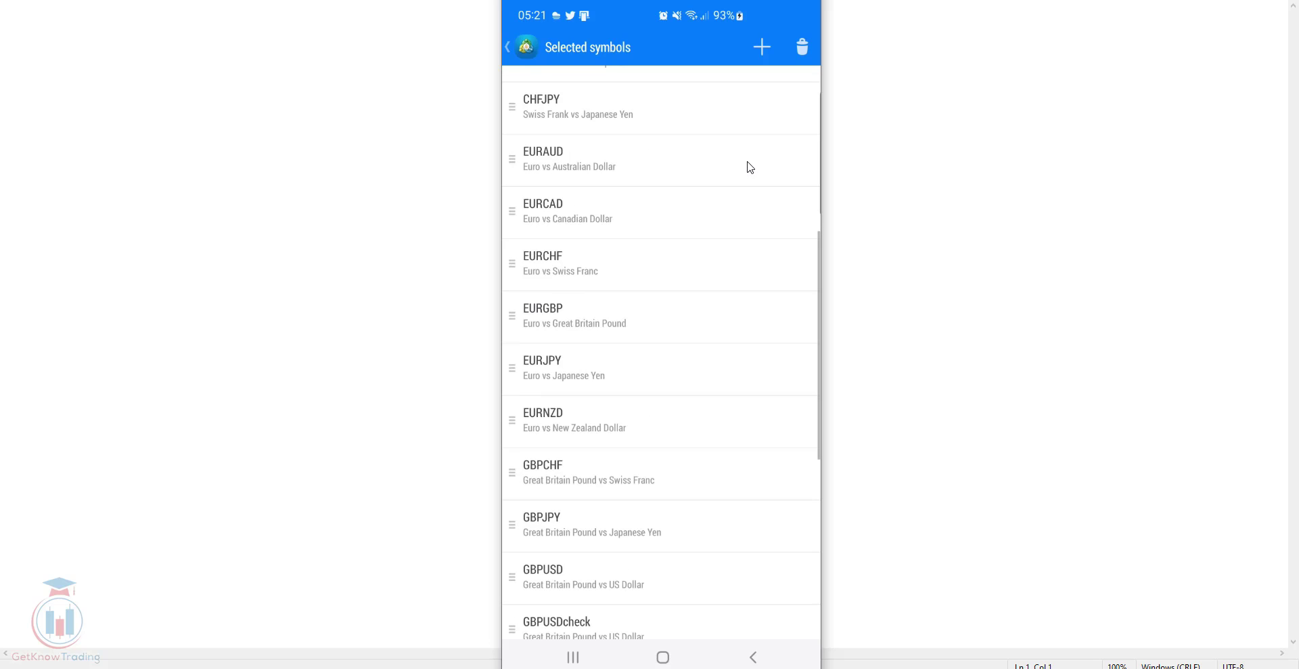
scroll(750, 167, up, 15)
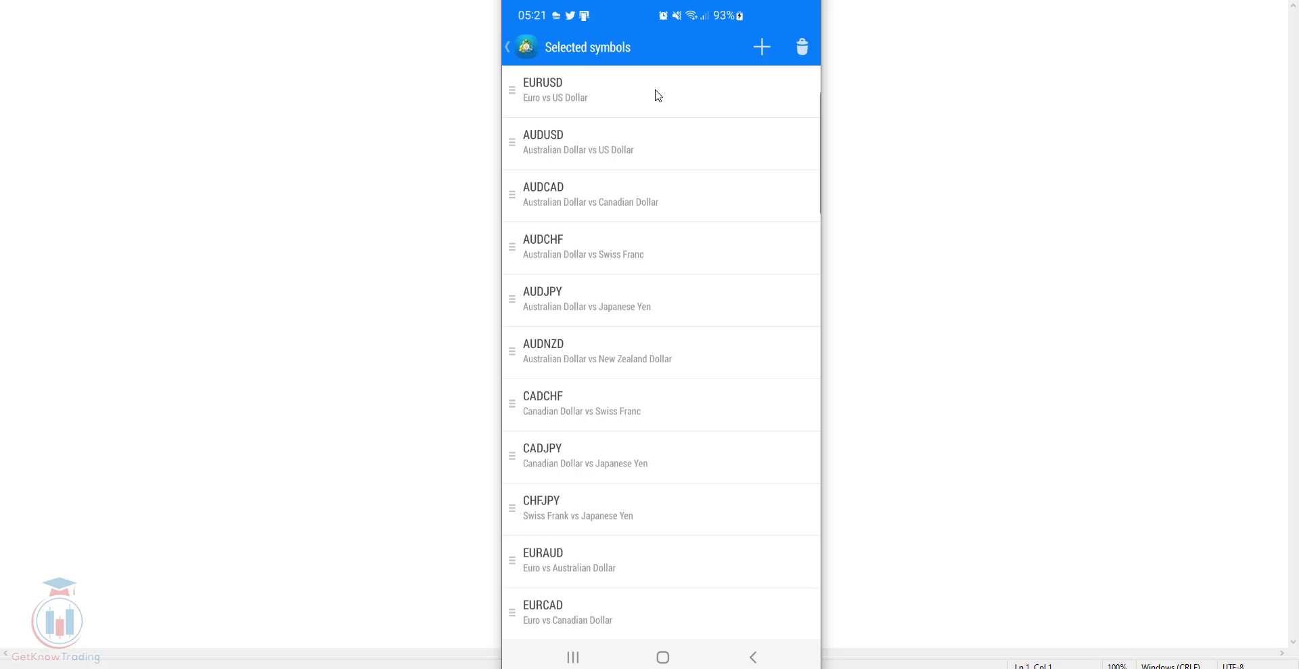
click(803, 47)
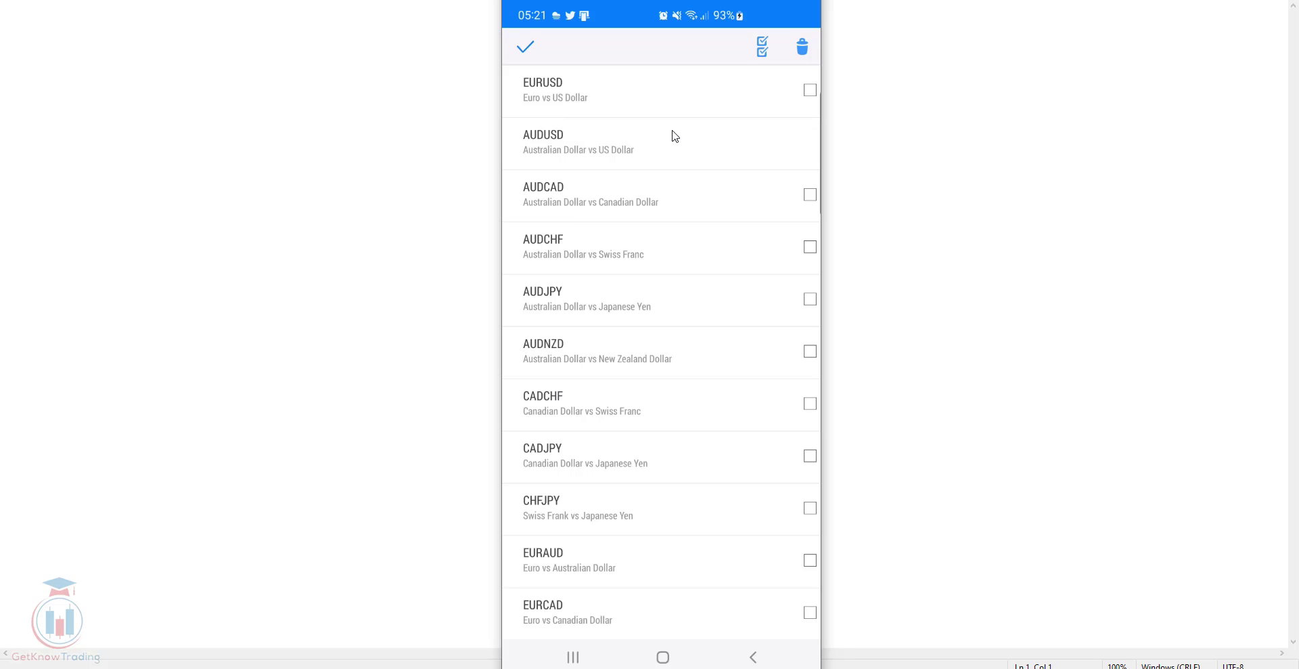
click(763, 50)
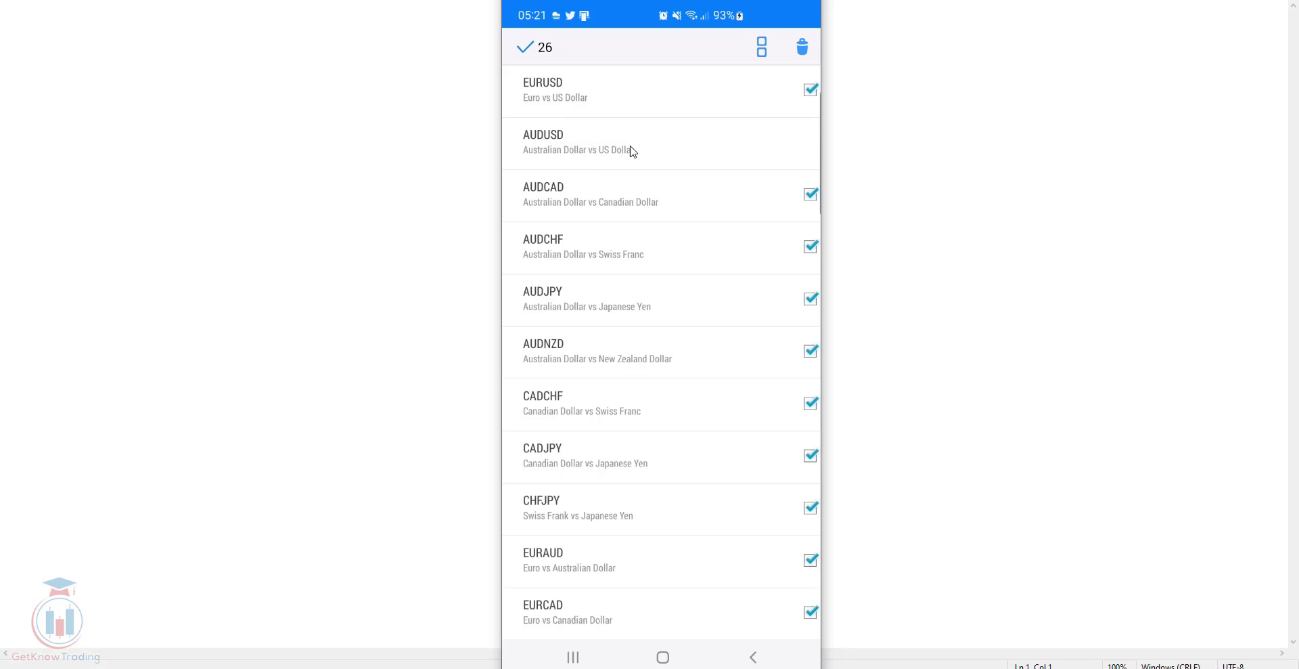
click(805, 49)
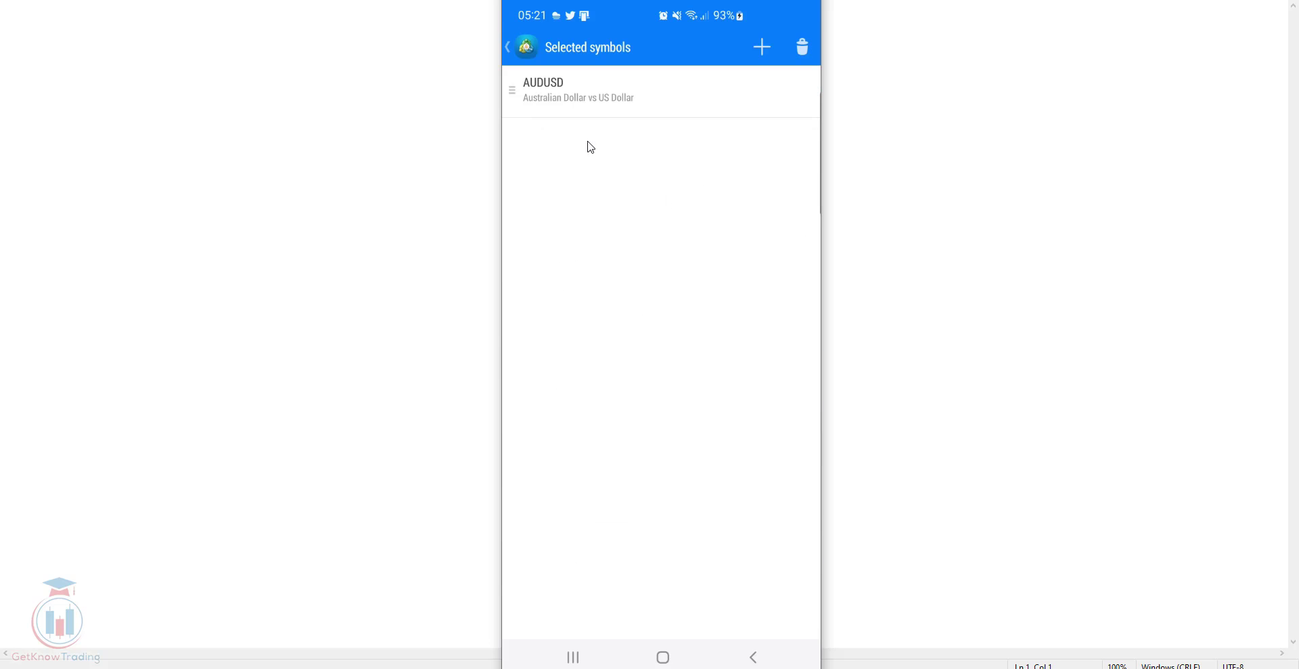
click(508, 48)
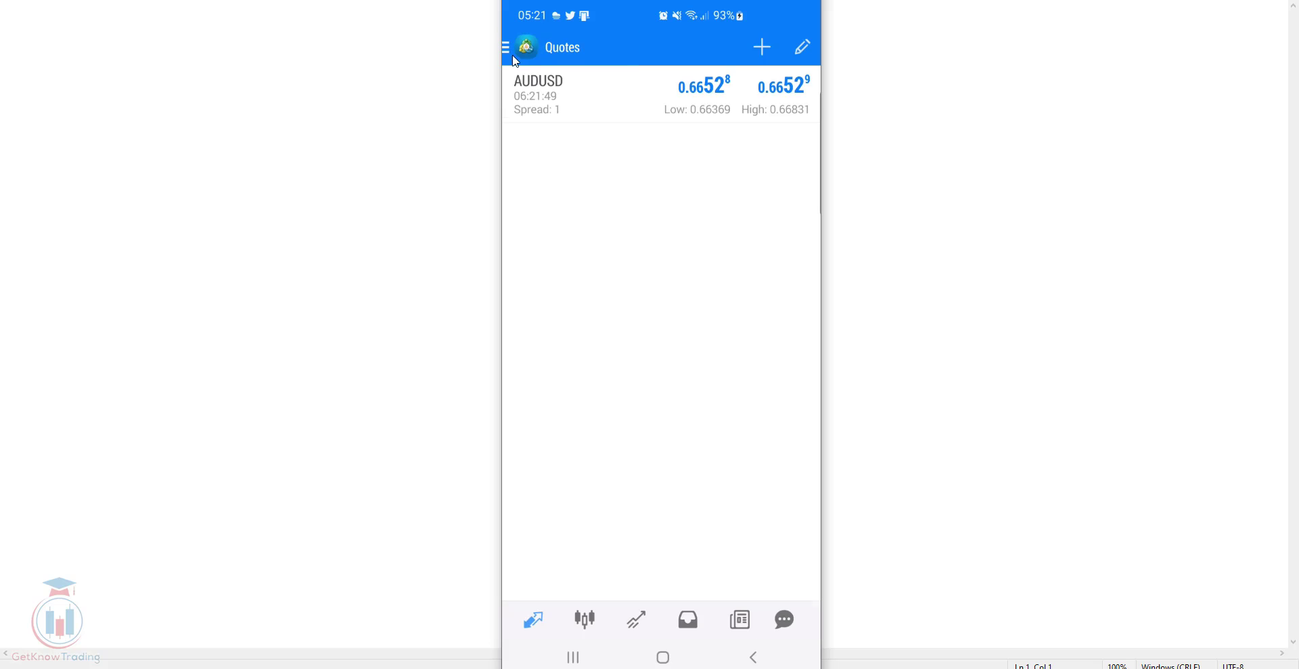
Glance at the AUDUSD chart, then return to the Quotes list
click(587, 620)
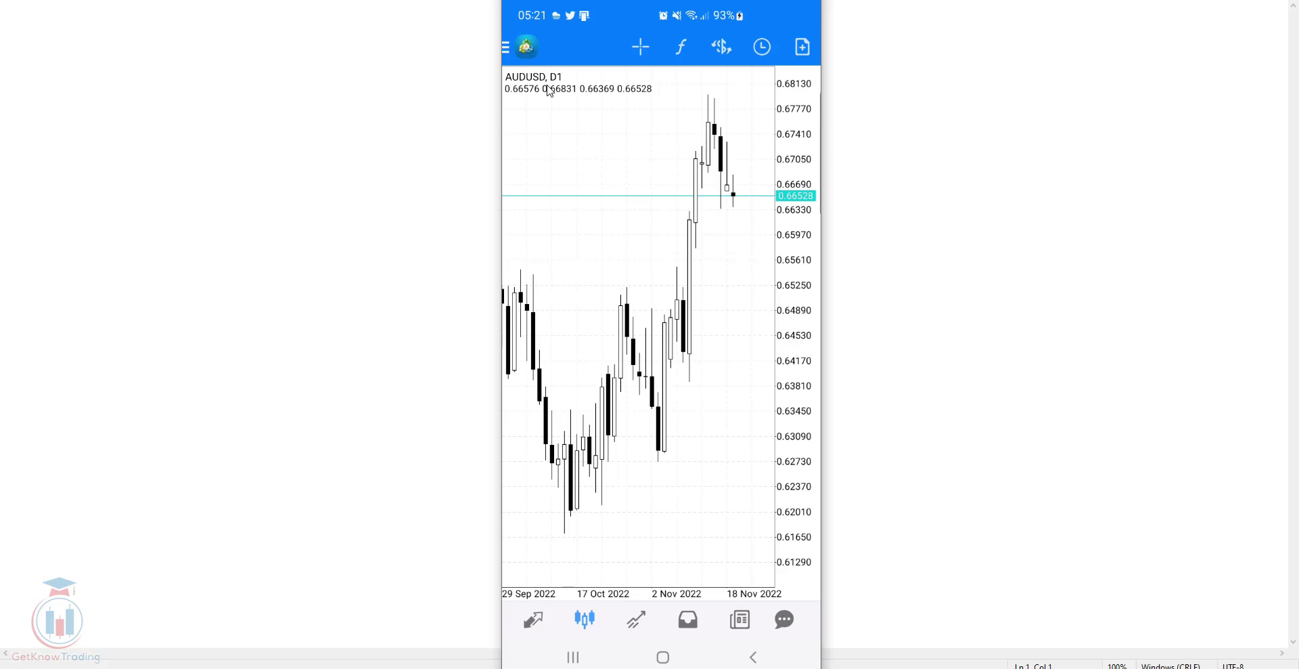
click(506, 46)
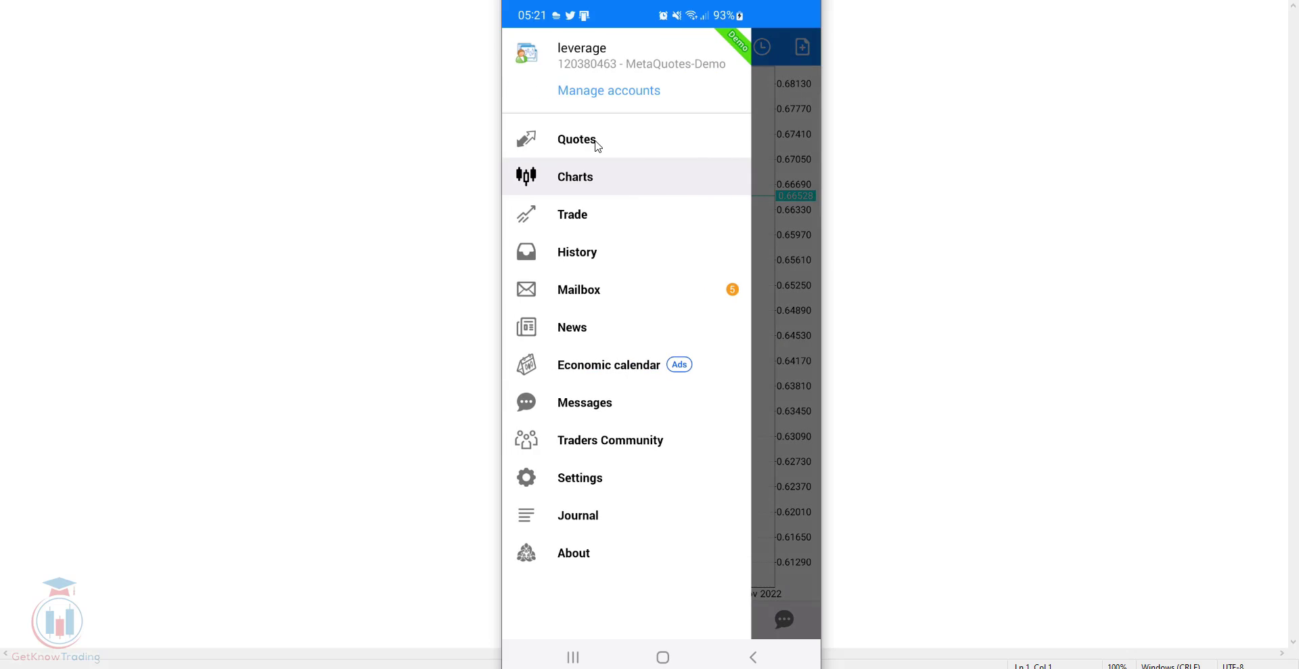
click(596, 144)
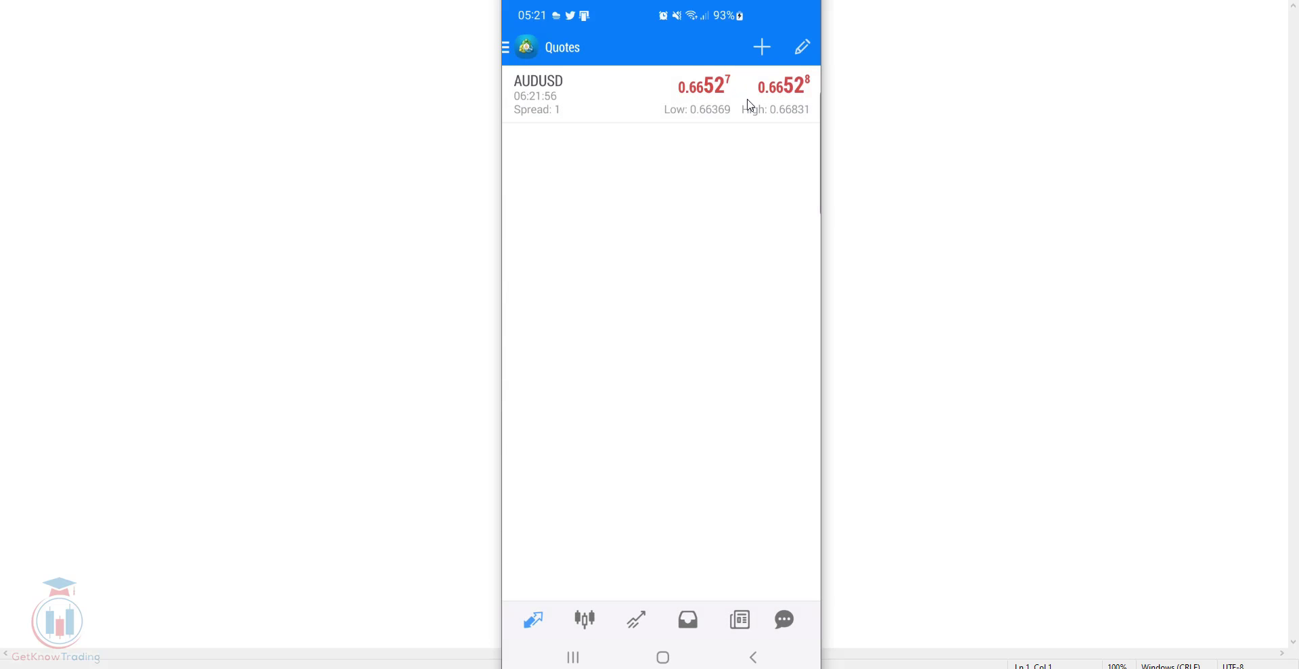
Add EURUSD from the Forex group to the quotes and open its D1 chart
click(802, 49)
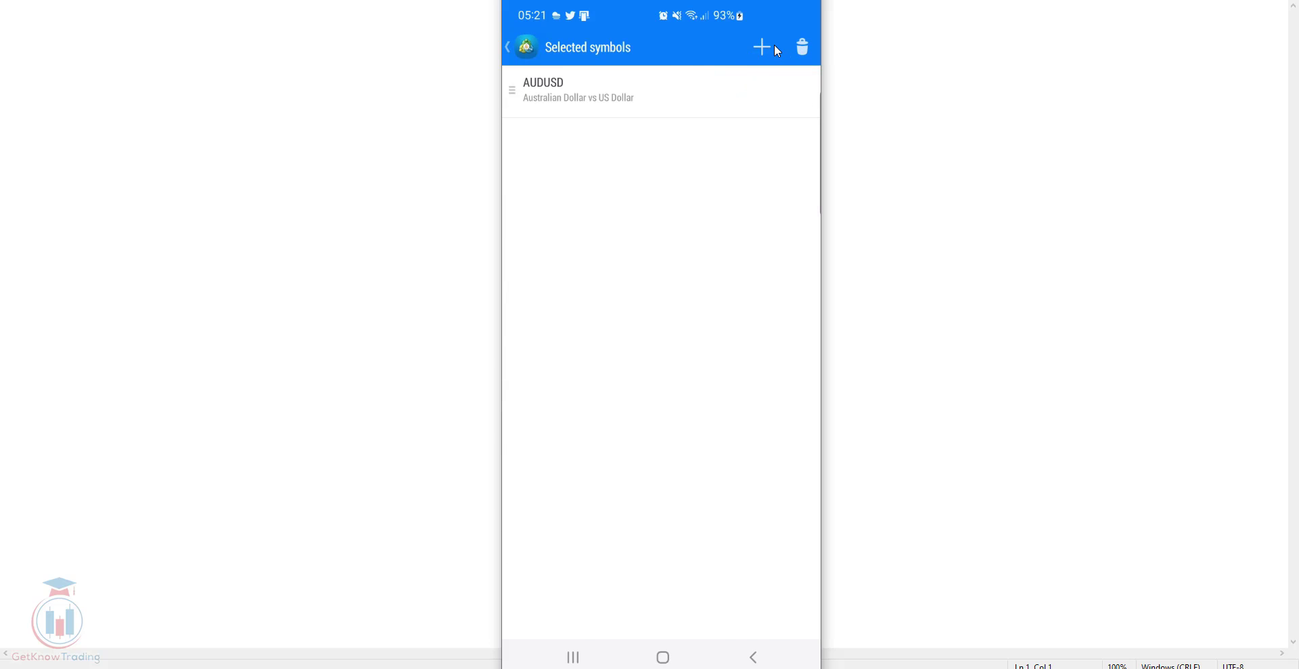
click(776, 48)
click(629, 128)
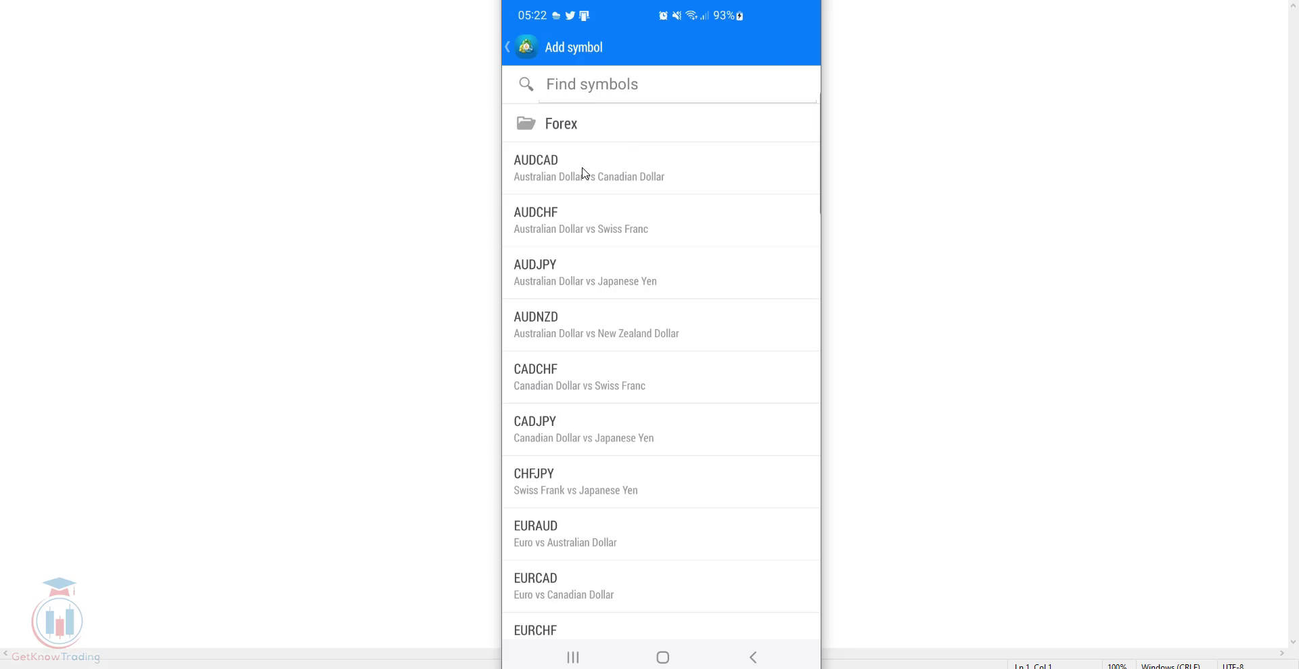
scroll(638, 319, down, 5)
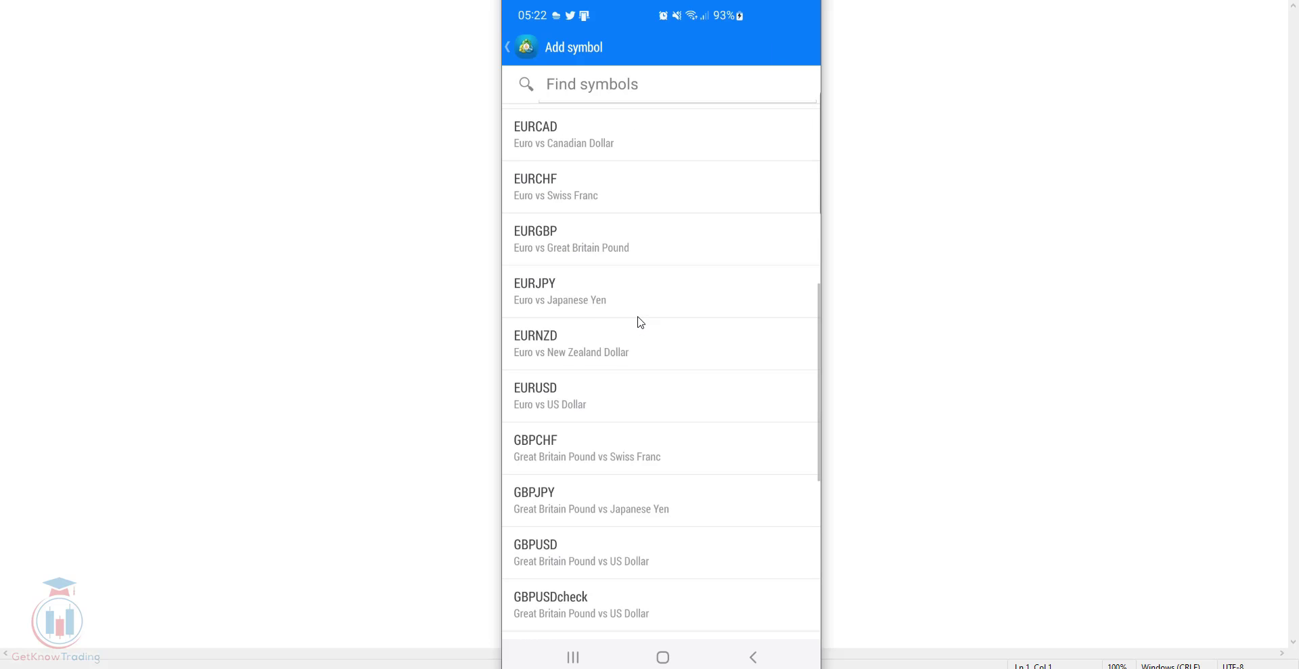
click(579, 384)
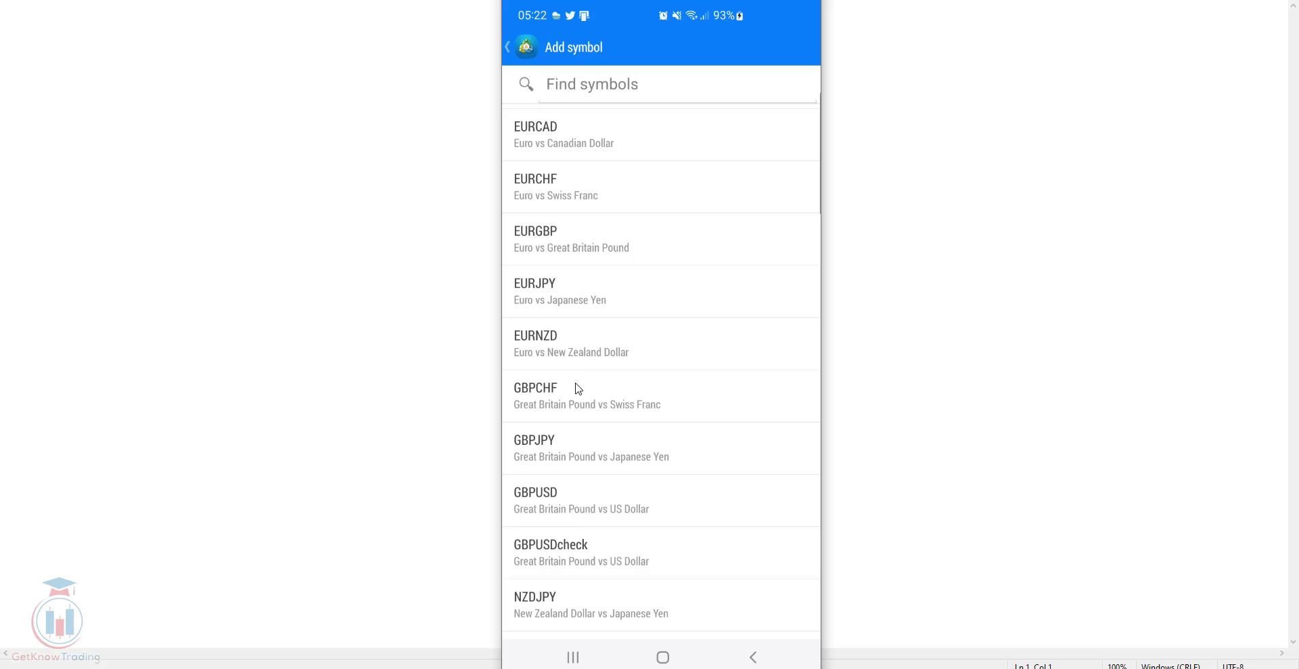
click(509, 49)
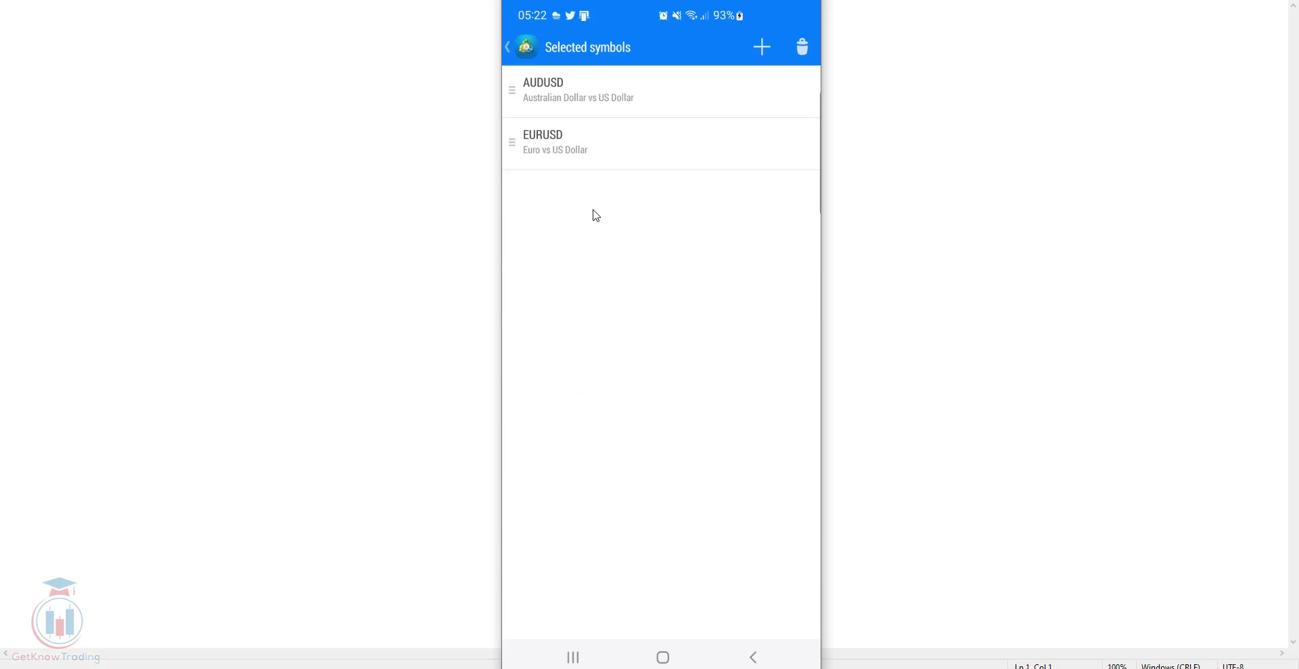
click(507, 45)
click(580, 163)
click(595, 343)
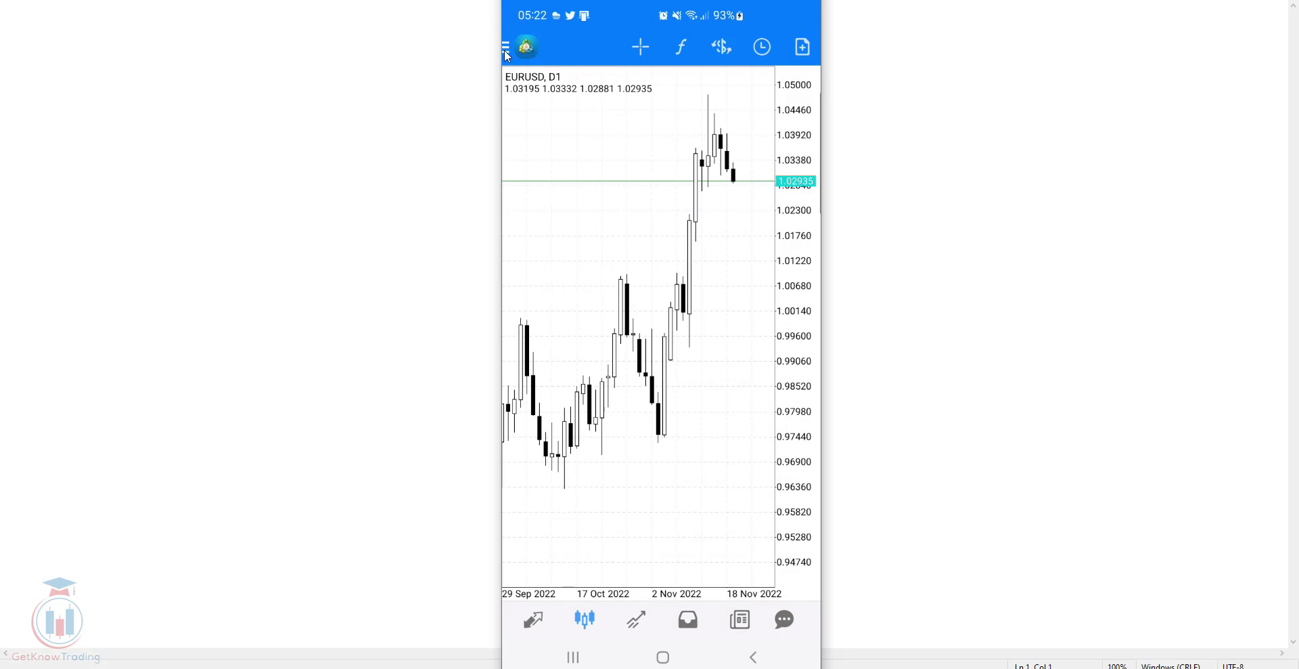
Delete AUDUSD from the quotes, leaving EURUSD as the only symbol
click(541, 622)
click(806, 50)
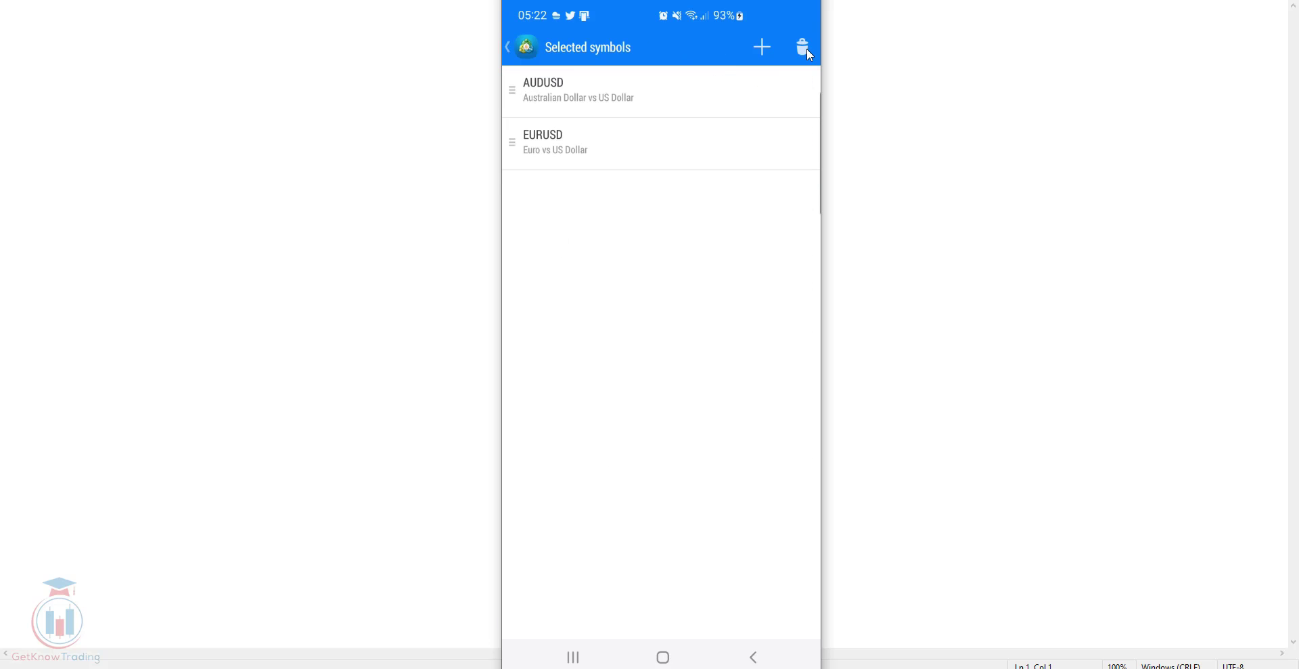
click(804, 48)
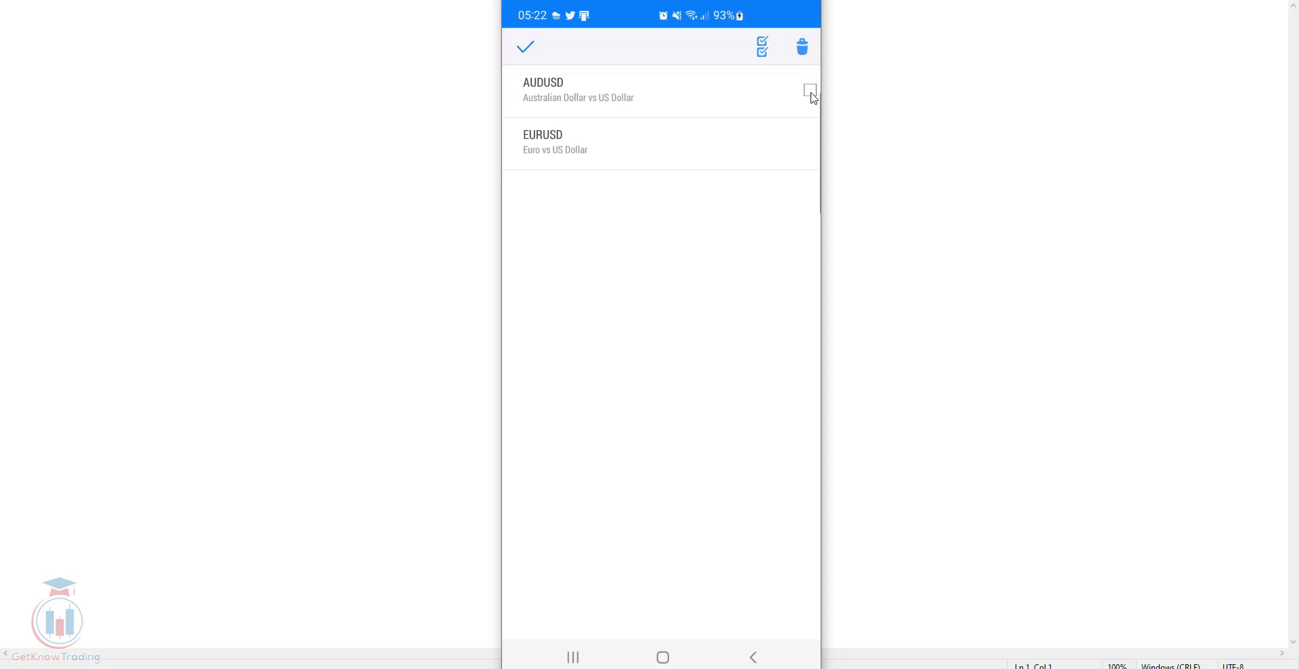
click(806, 50)
click(806, 50)
click(765, 54)
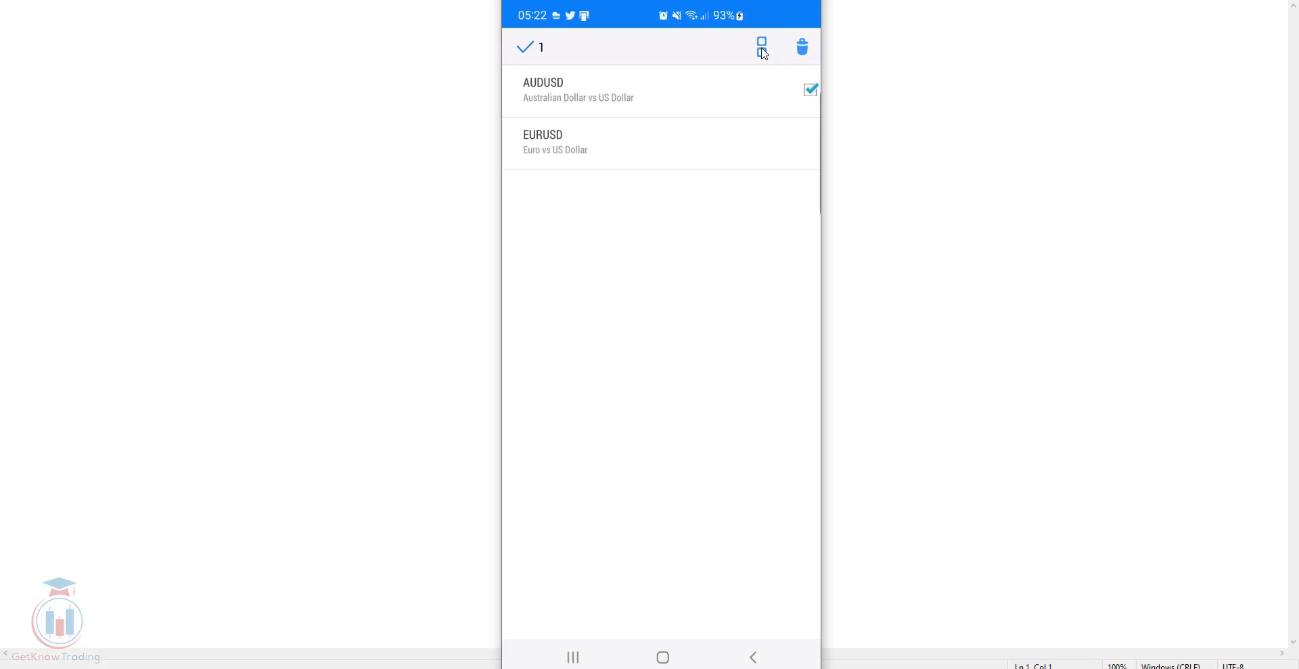
click(804, 49)
click(507, 46)
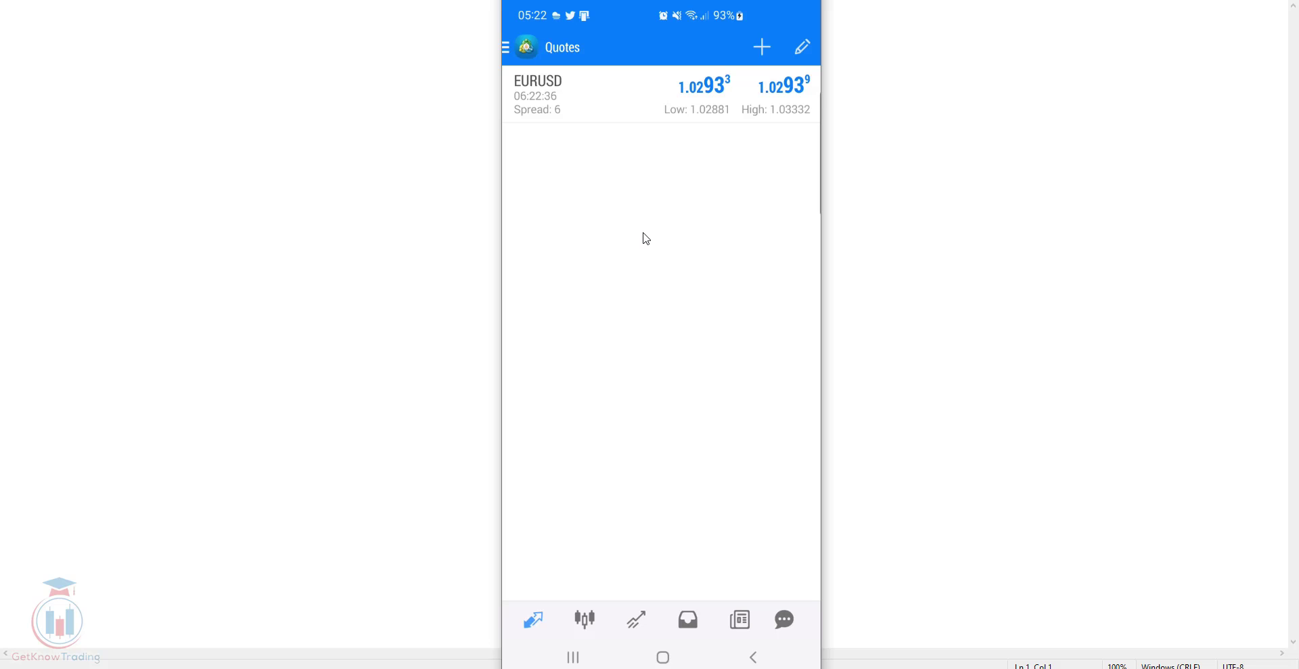
Sign in to the live ICMarkets account via Manage accounts and view its Quotes list
click(507, 46)
click(601, 95)
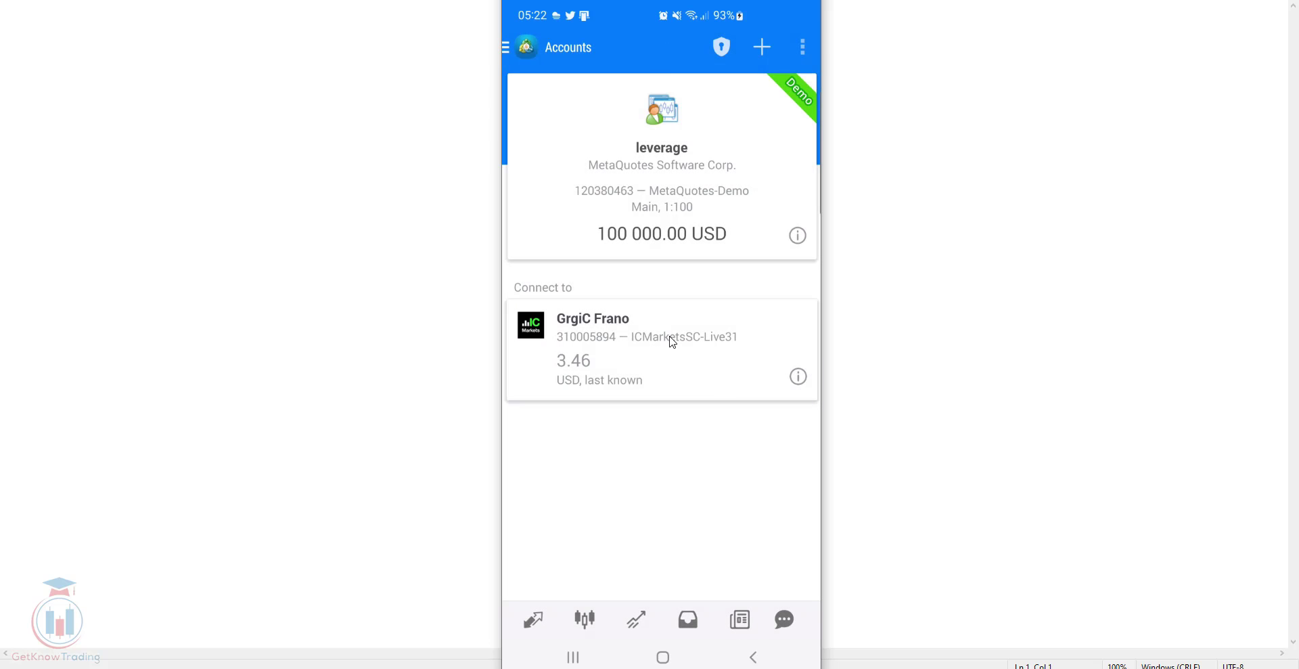
click(673, 342)
click(661, 624)
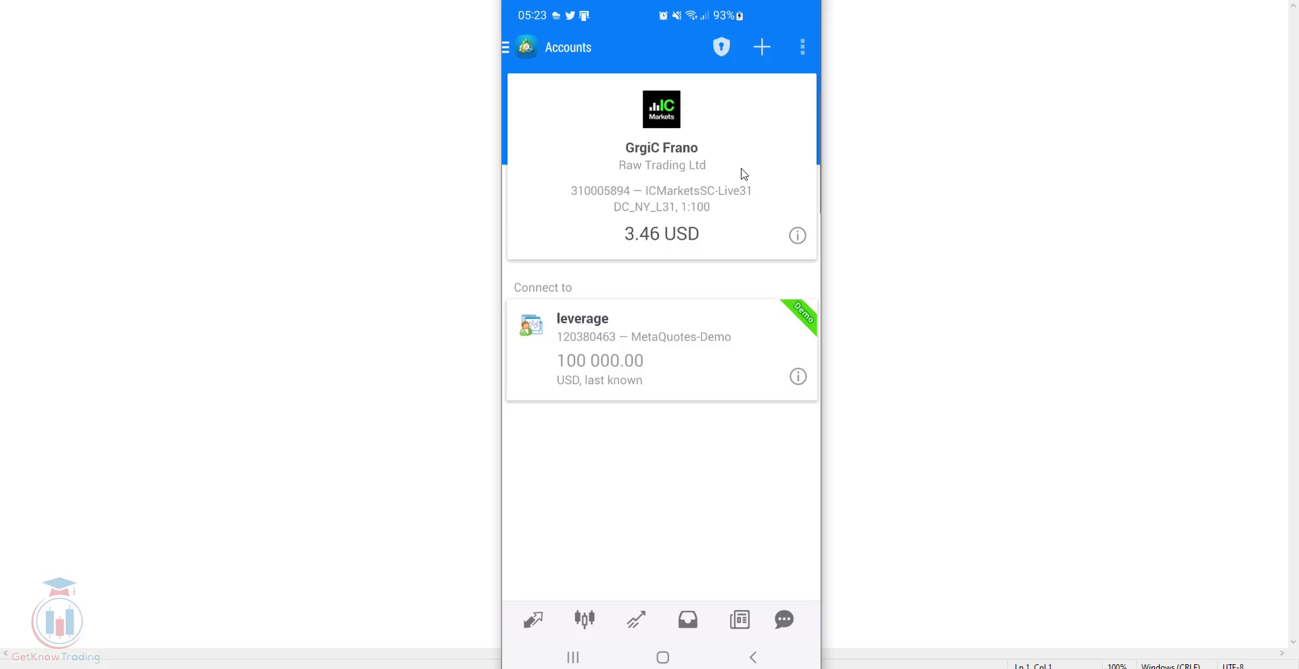
click(533, 622)
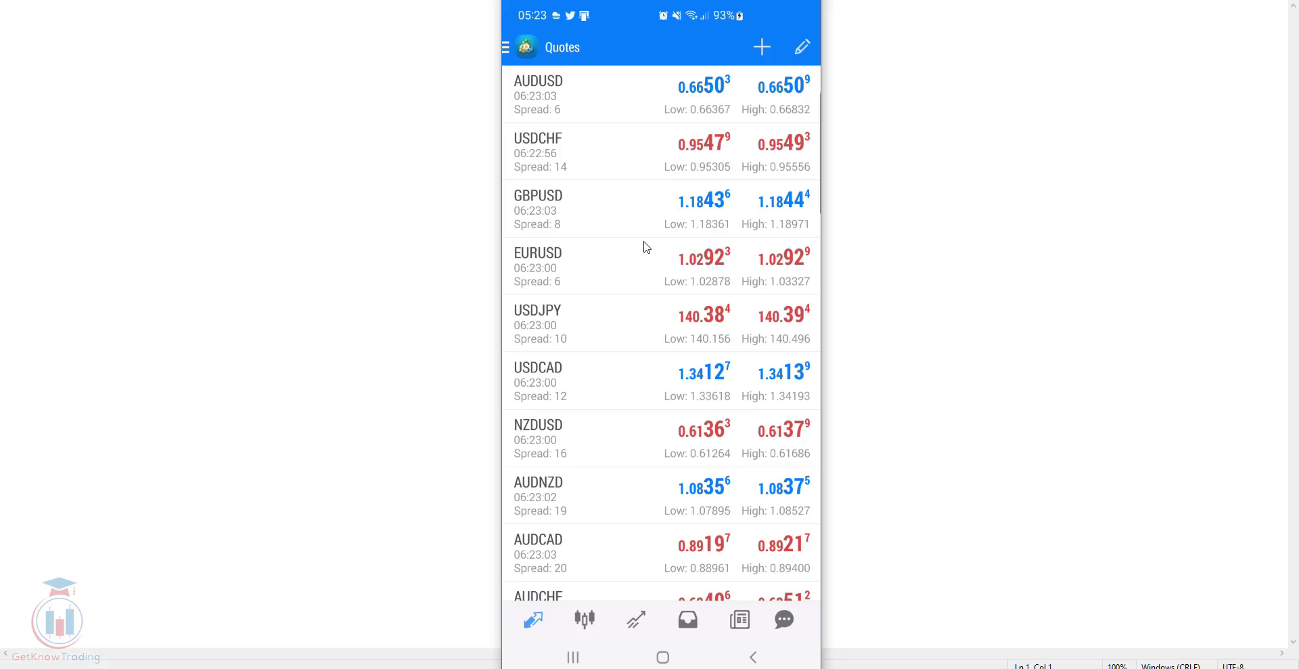
Browse the live account's quotes, then bring up the Add symbol groups like Crypto and Metals
scroll(646, 242, down, 1)
scroll(647, 241, up, 1)
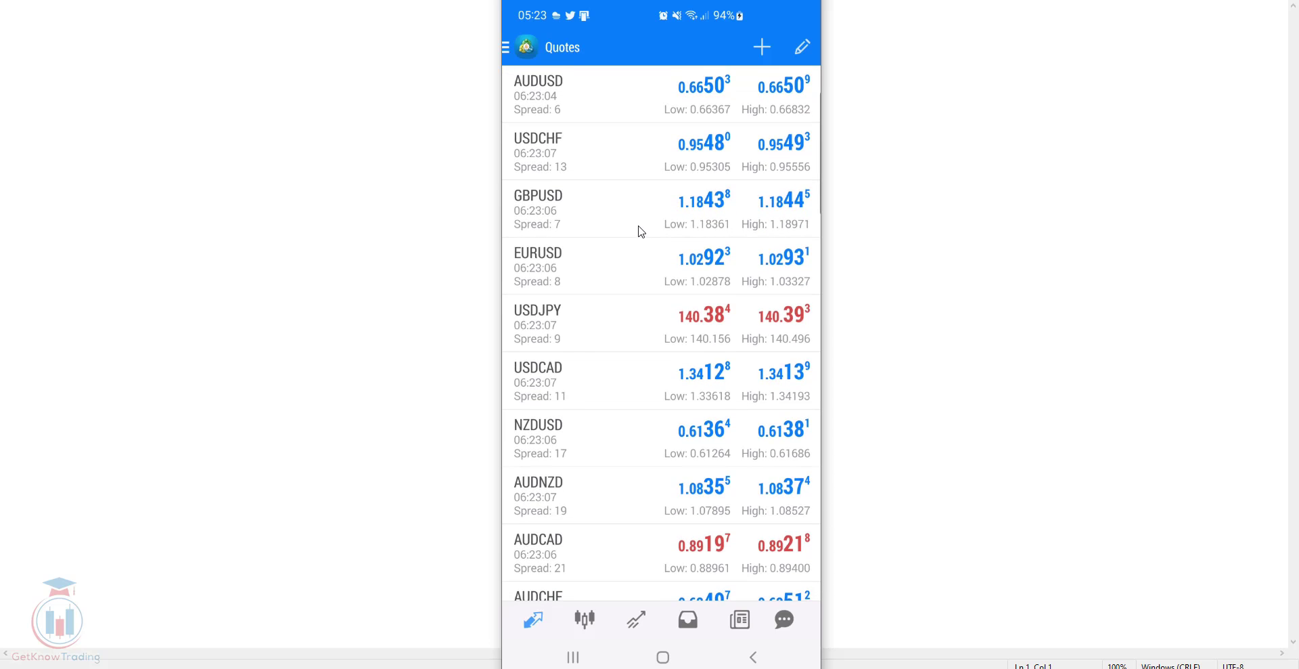
scroll(638, 232, down, 1)
scroll(638, 231, up, 1)
click(762, 46)
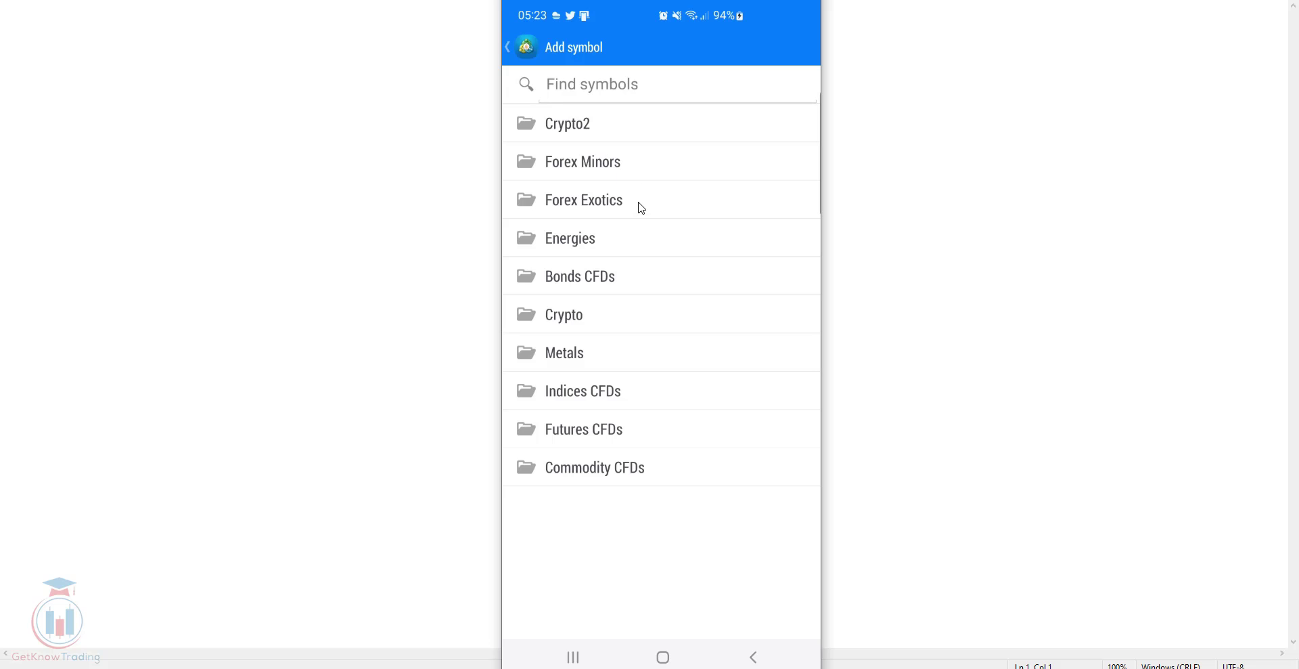
Add BTCUSD from the Crypto group and confirm it at the bottom of Quotes
click(616, 321)
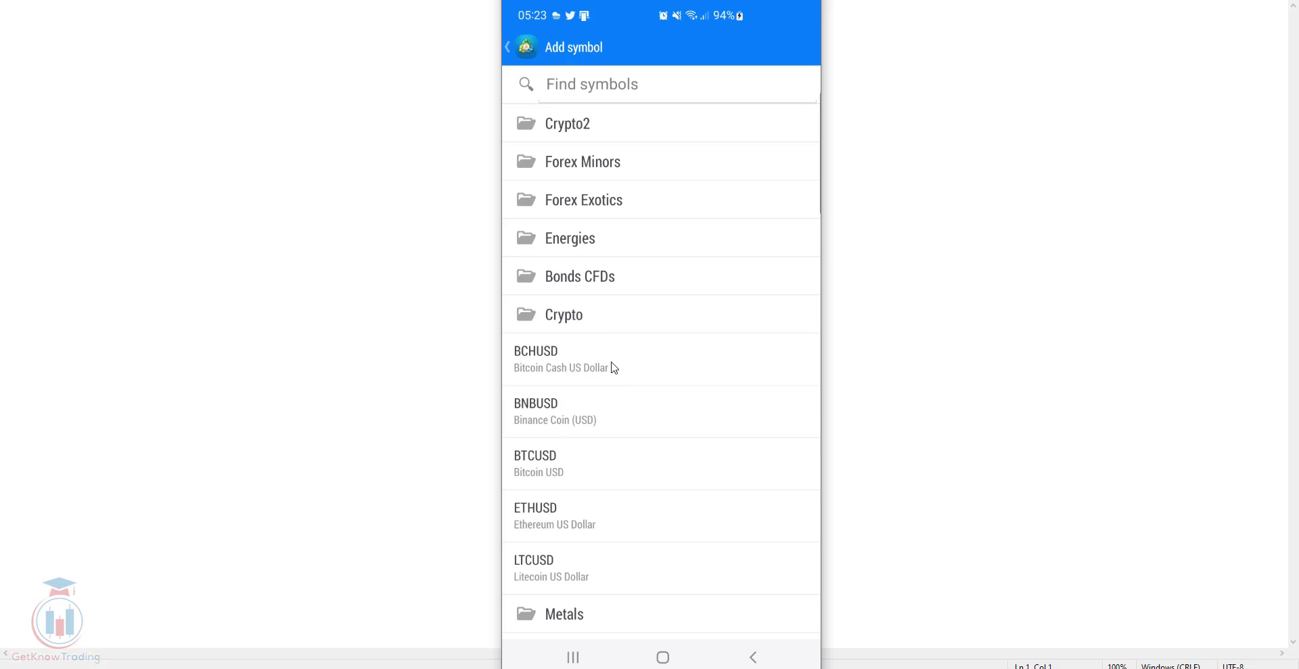
click(572, 466)
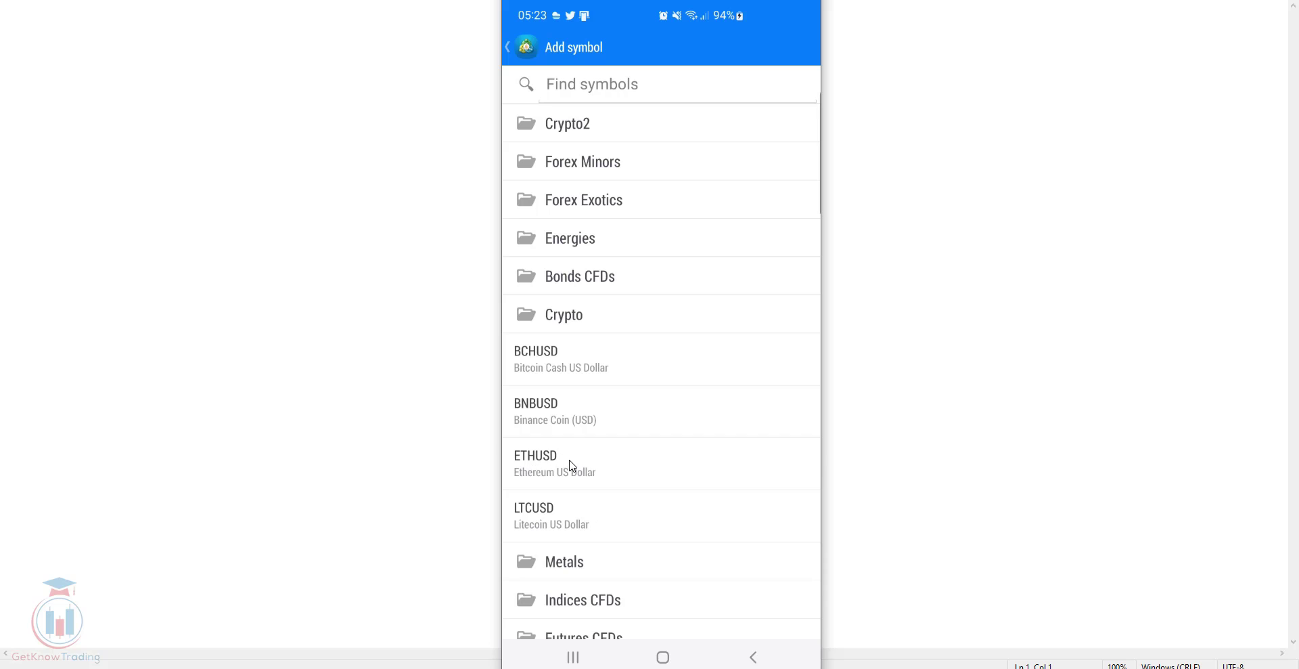
click(516, 43)
scroll(632, 222, down, 1)
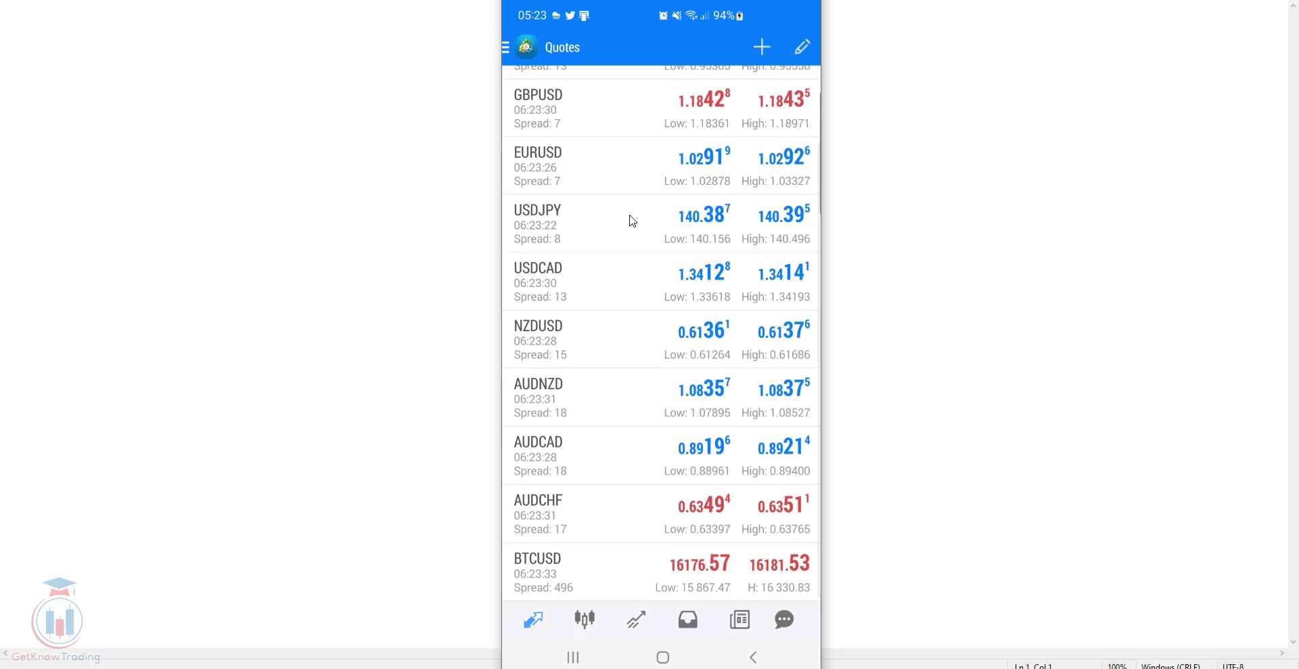
click(583, 575)
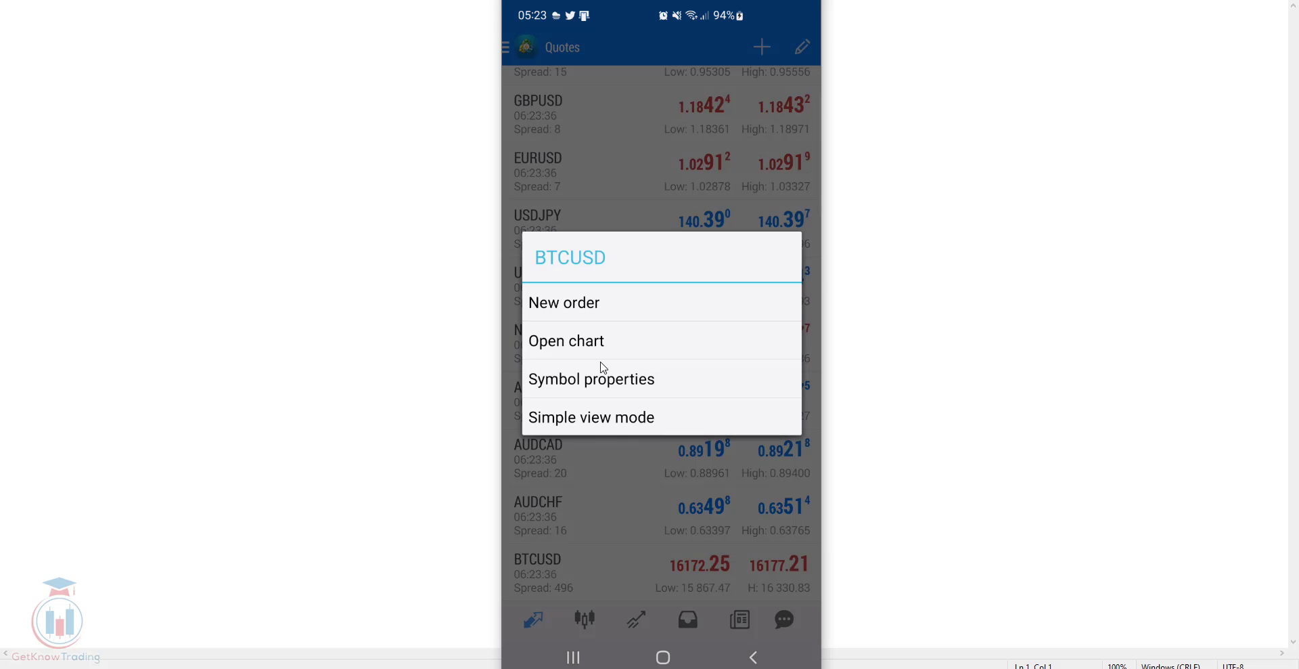
click(591, 345)
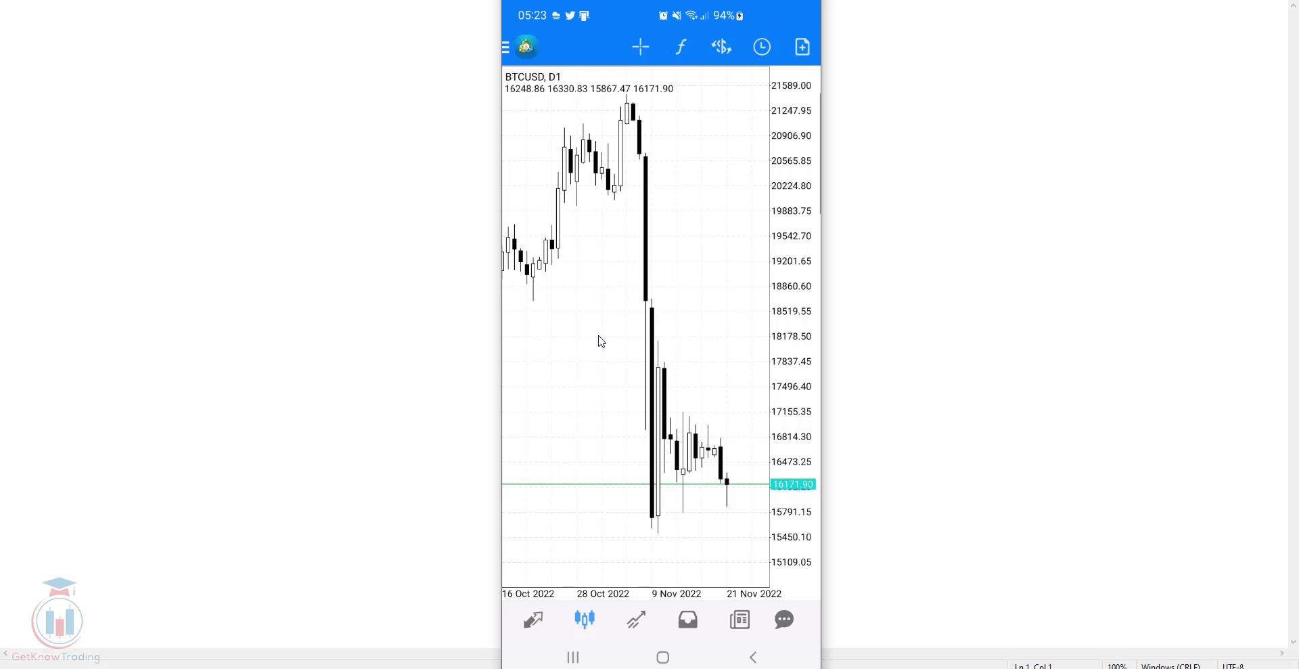
click(509, 46)
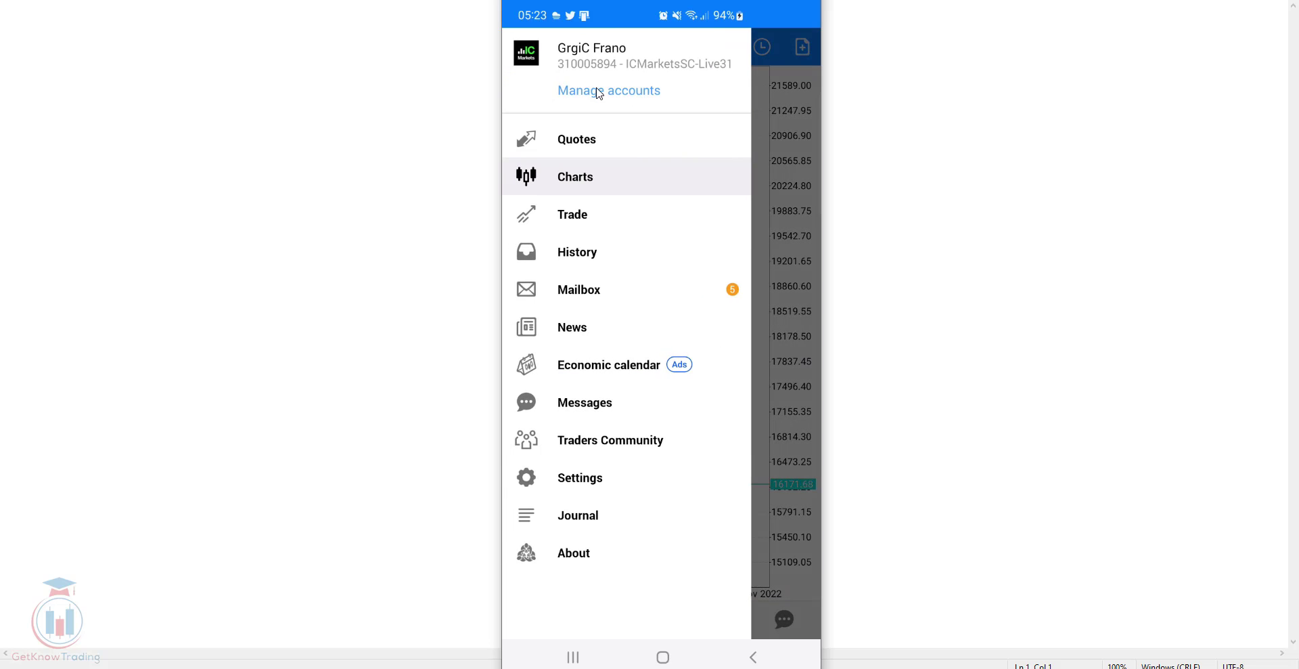
click(599, 140)
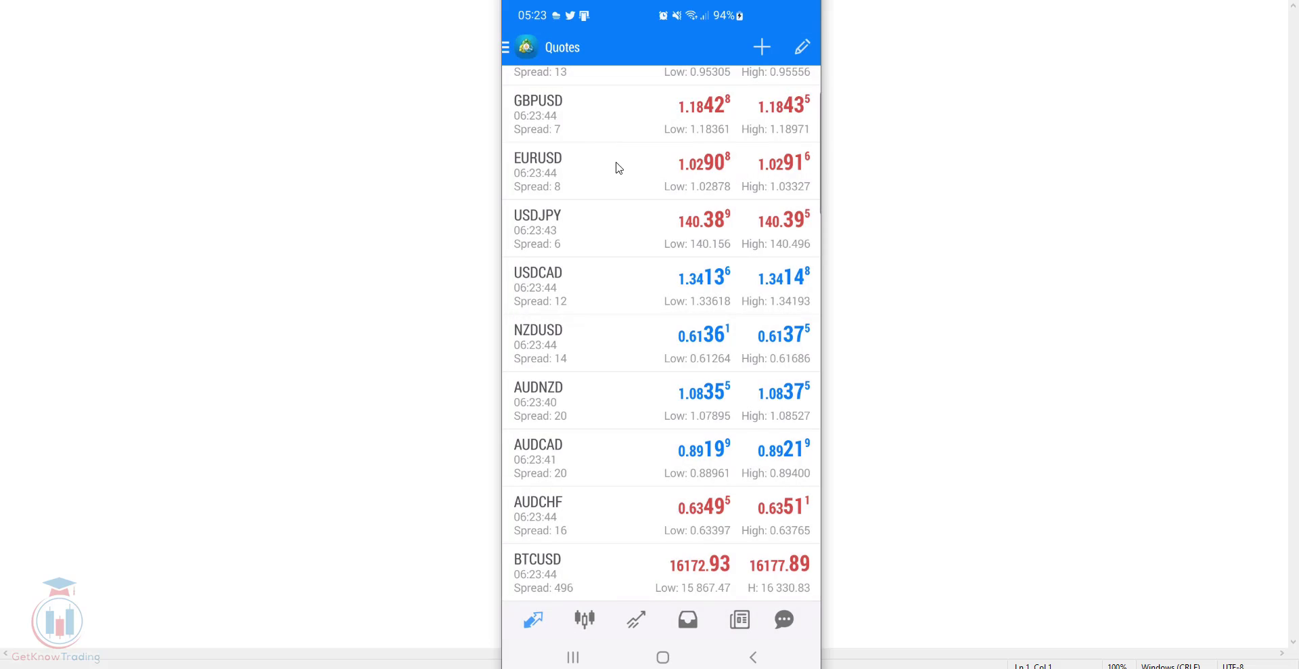
drag(605, 146, 636, 223)
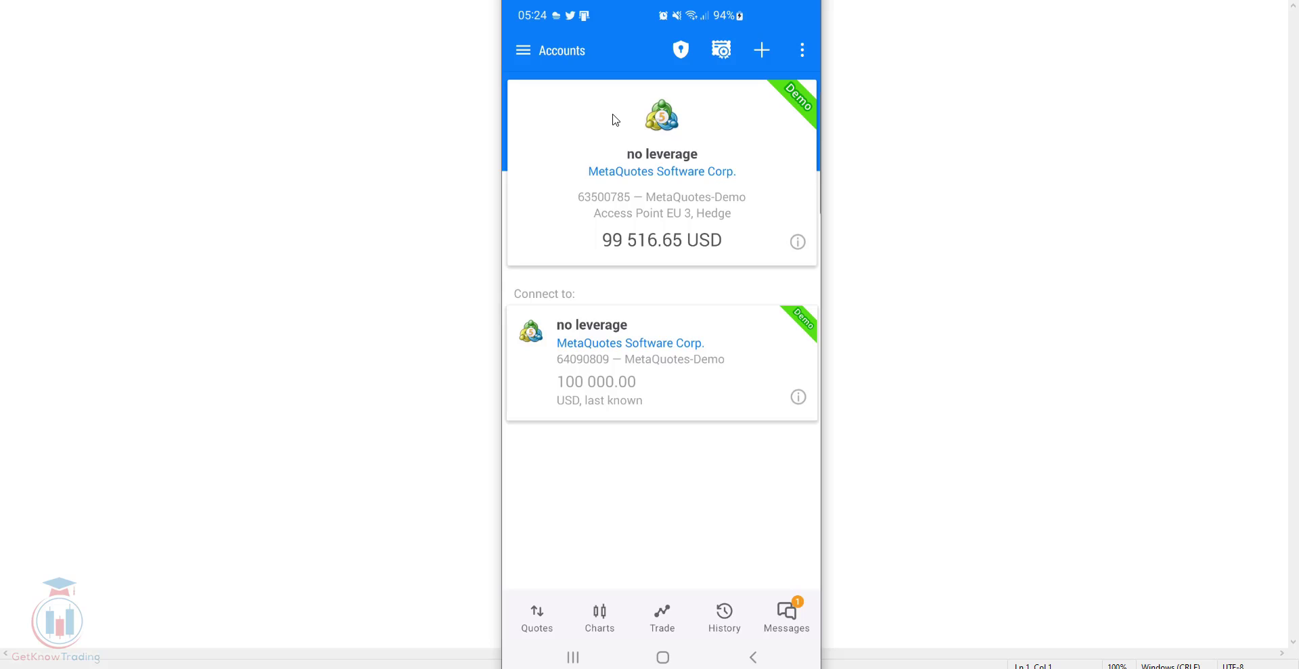
Open and dismiss the navigation drawer to view the active demo account on Accounts
click(523, 51)
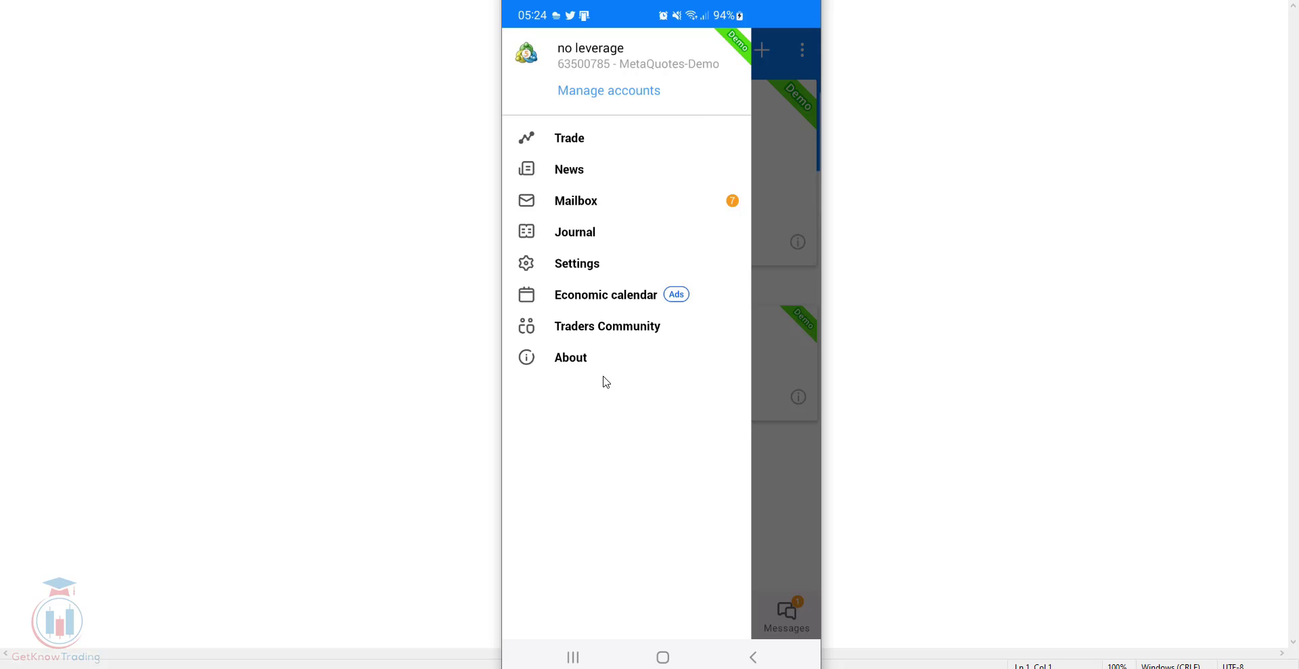
click(783, 168)
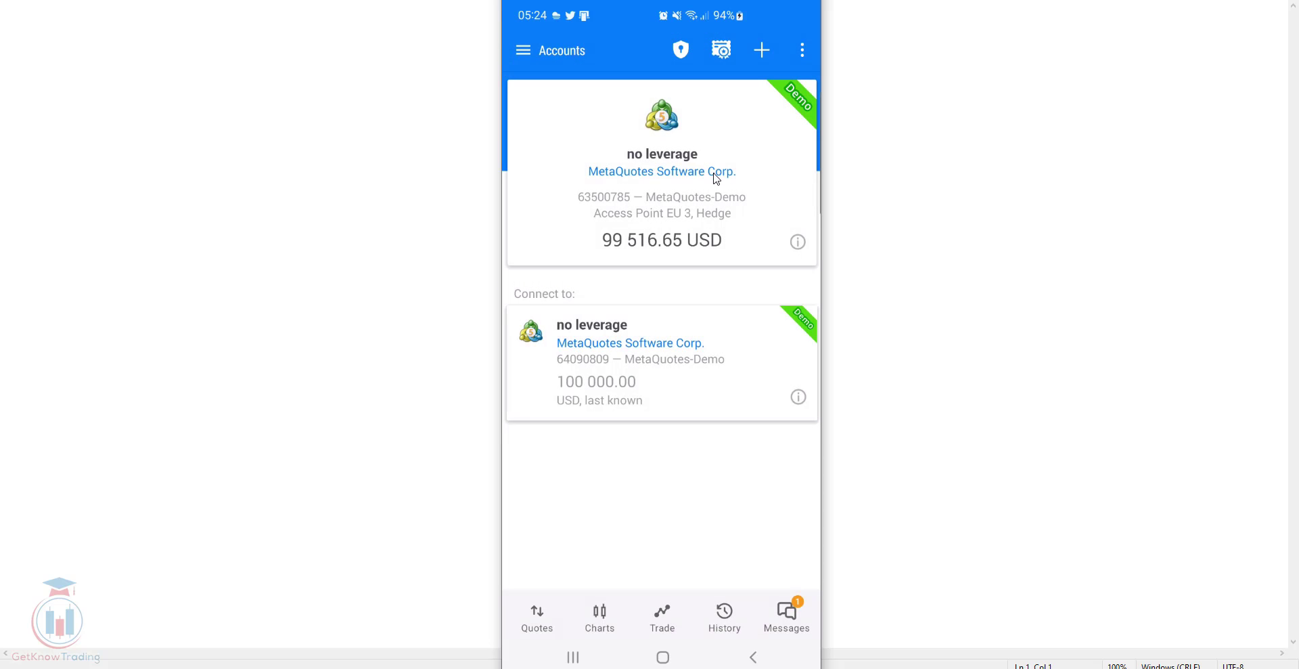
Go to Quotes and open the Add symbol category list
click(537, 618)
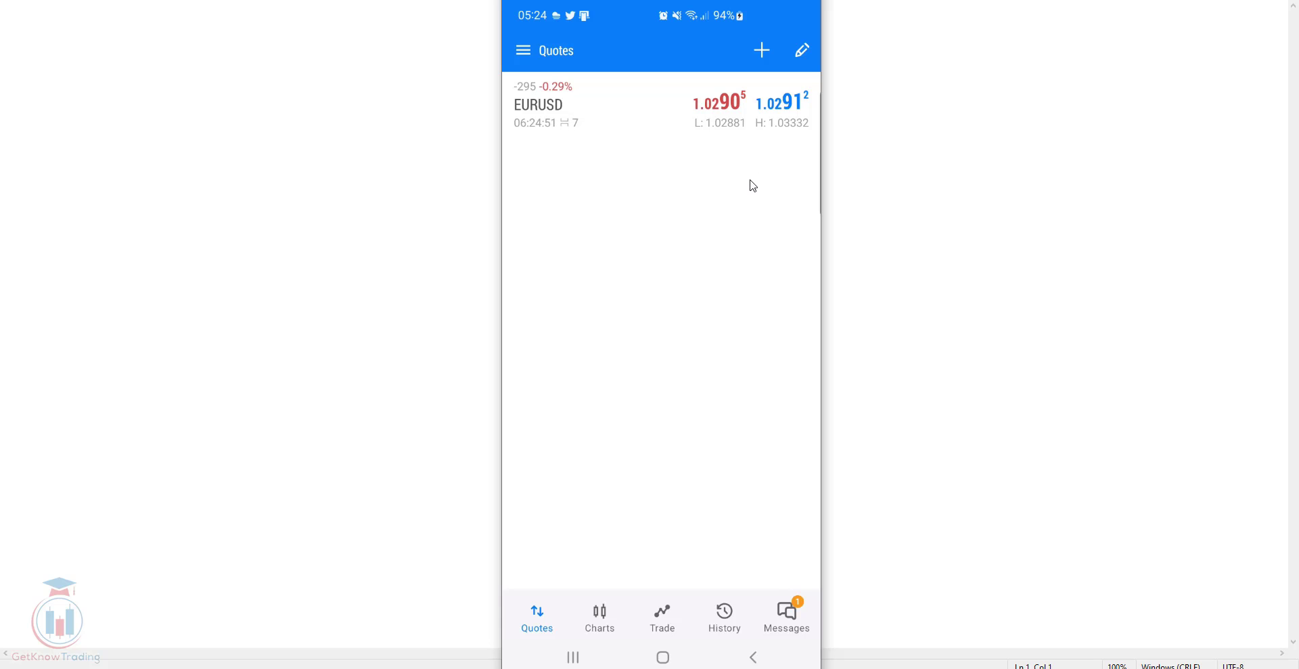
click(762, 51)
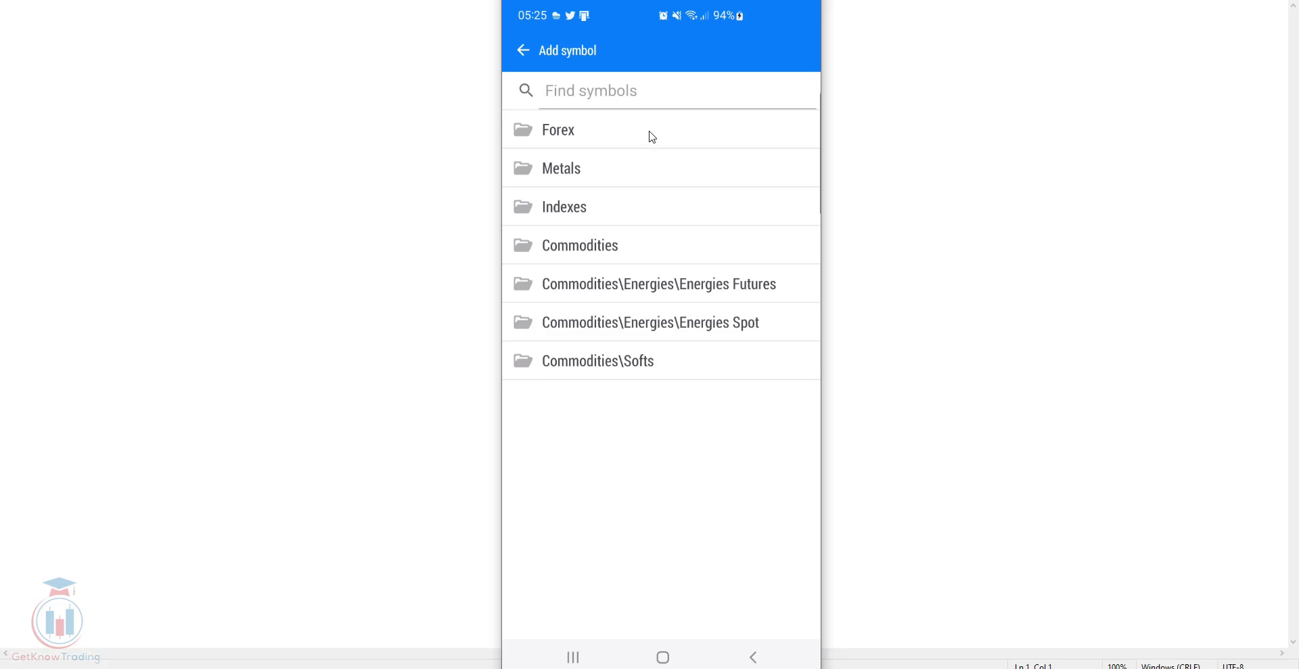
Add Brent from Commodities and GBPUSD from Forex to the quotes
click(626, 249)
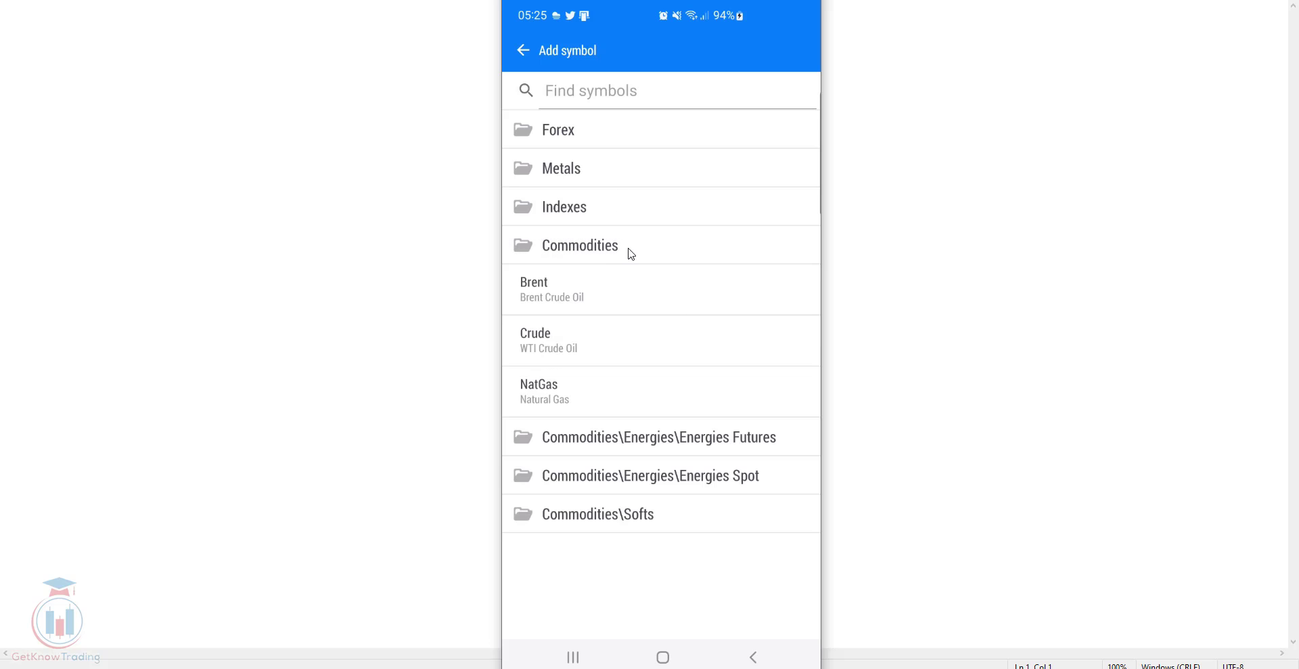
click(596, 296)
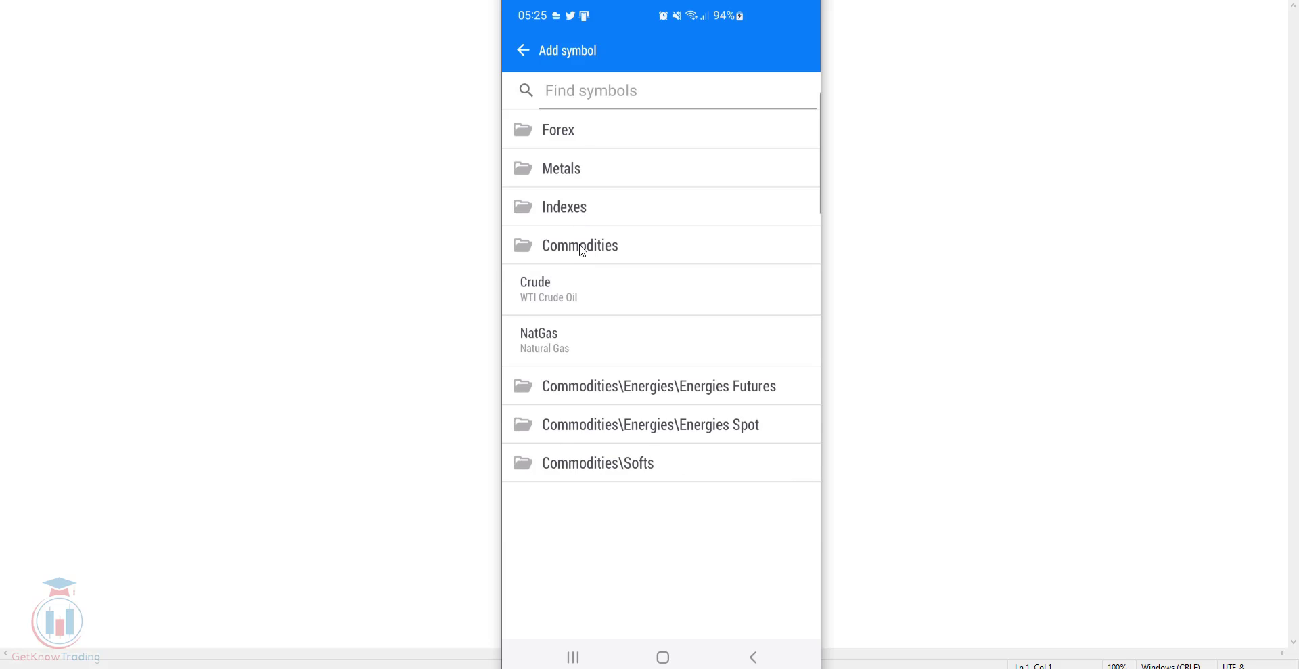
click(576, 138)
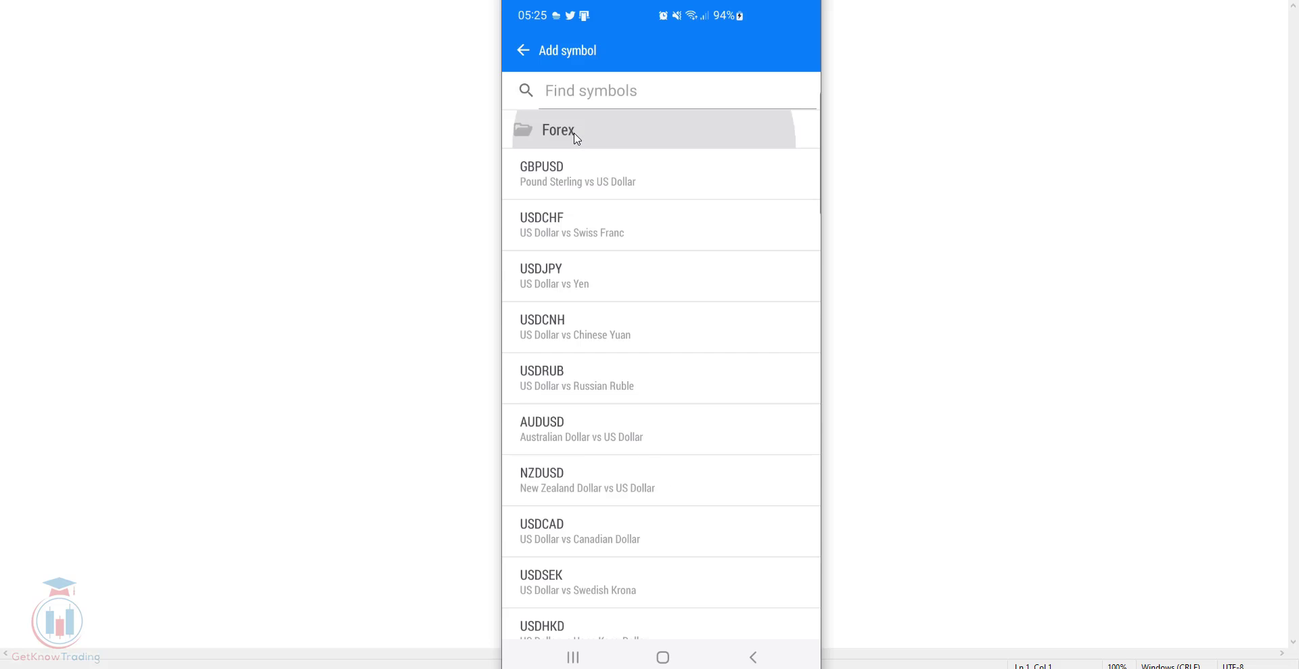
click(589, 178)
Add further Forex pairs like USDCHF, USDJPY, USDCNH, USDRUB, AUDUSD, then return to Quotes
click(589, 178)
click(588, 178)
click(588, 178)
click(589, 178)
click(587, 178)
click(587, 178)
click(587, 178)
click(587, 178)
click(588, 178)
click(588, 178)
click(587, 178)
click(587, 178)
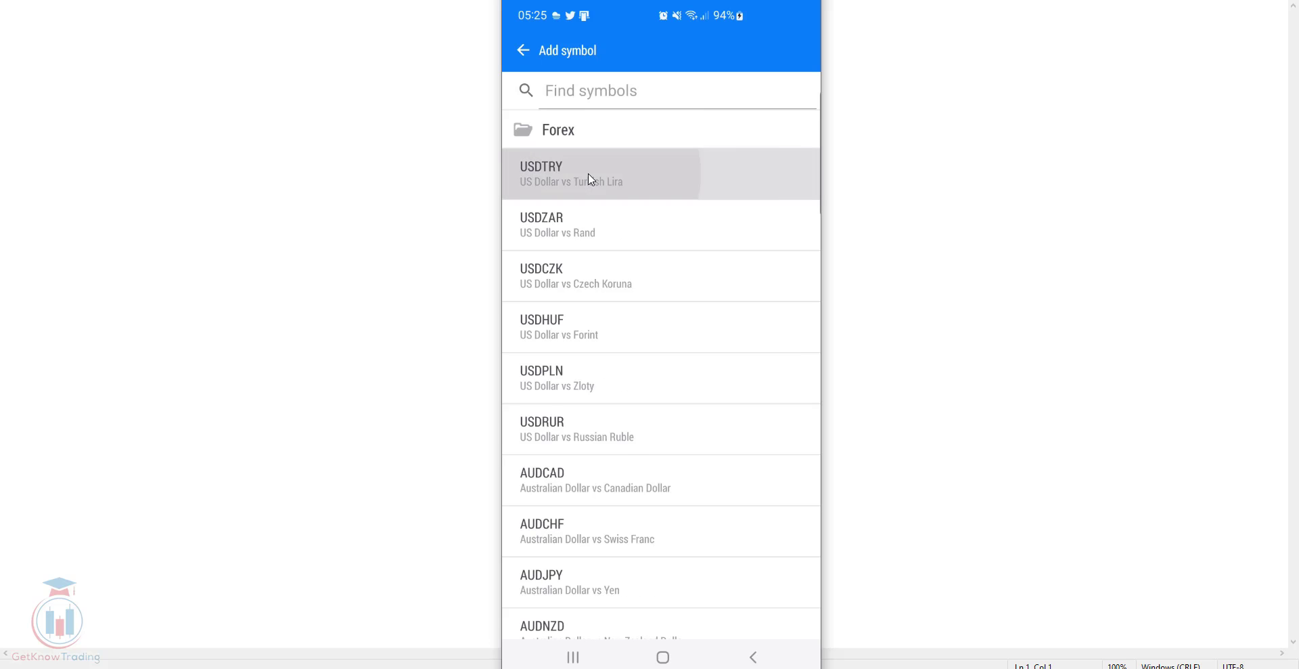
click(588, 178)
click(588, 178)
click(587, 178)
click(588, 178)
click(587, 178)
click(588, 178)
click(588, 178)
click(587, 178)
click(587, 178)
click(587, 178)
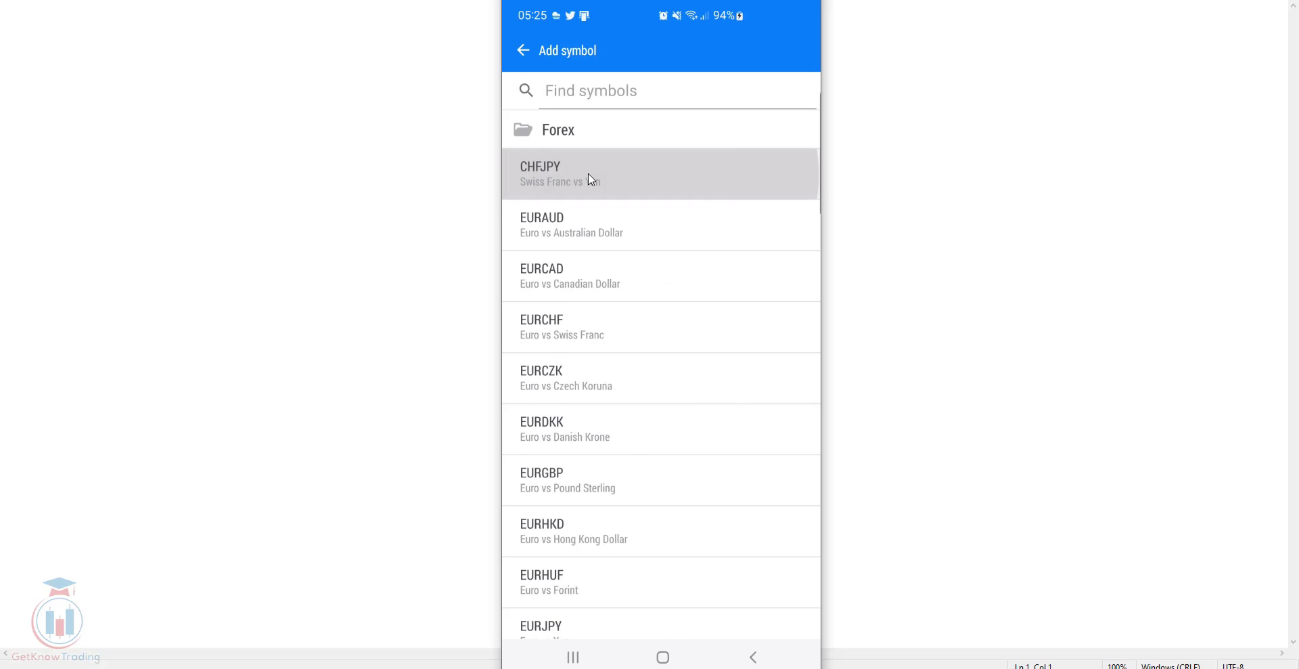
click(588, 178)
click(587, 178)
click(587, 178)
click(587, 178)
click(587, 178)
click(588, 178)
click(588, 178)
click(587, 178)
click(587, 178)
click(588, 178)
click(588, 176)
click(588, 176)
click(588, 176)
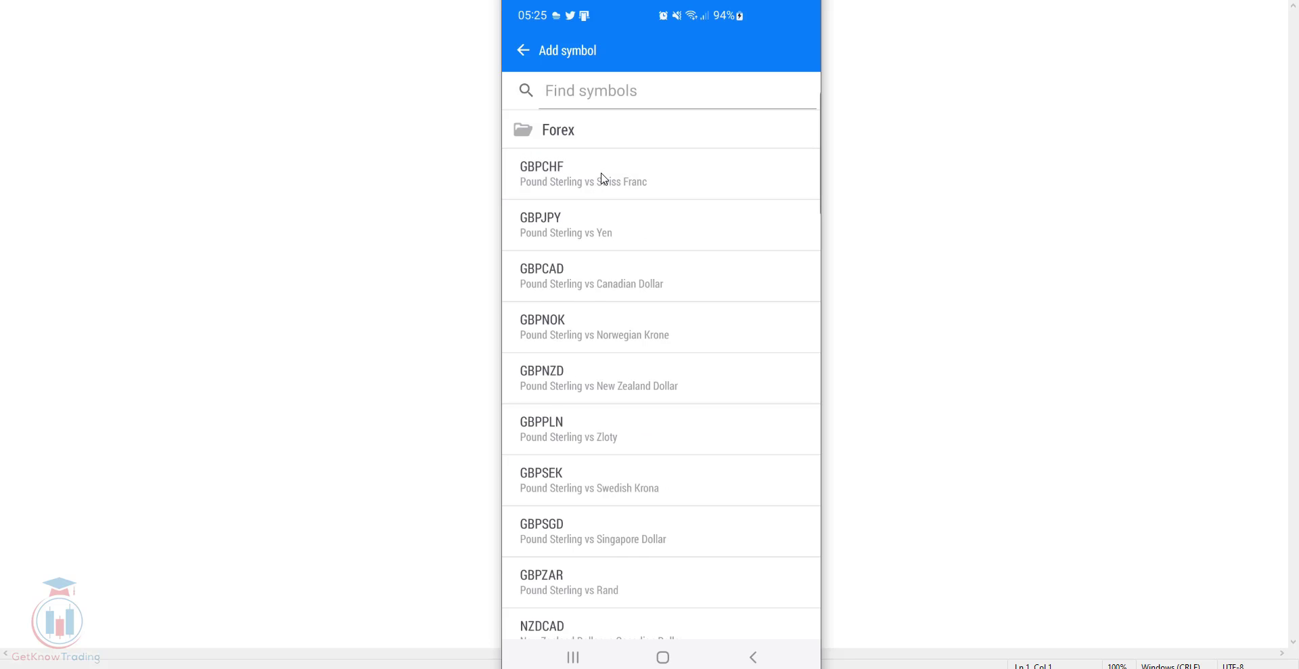
click(522, 51)
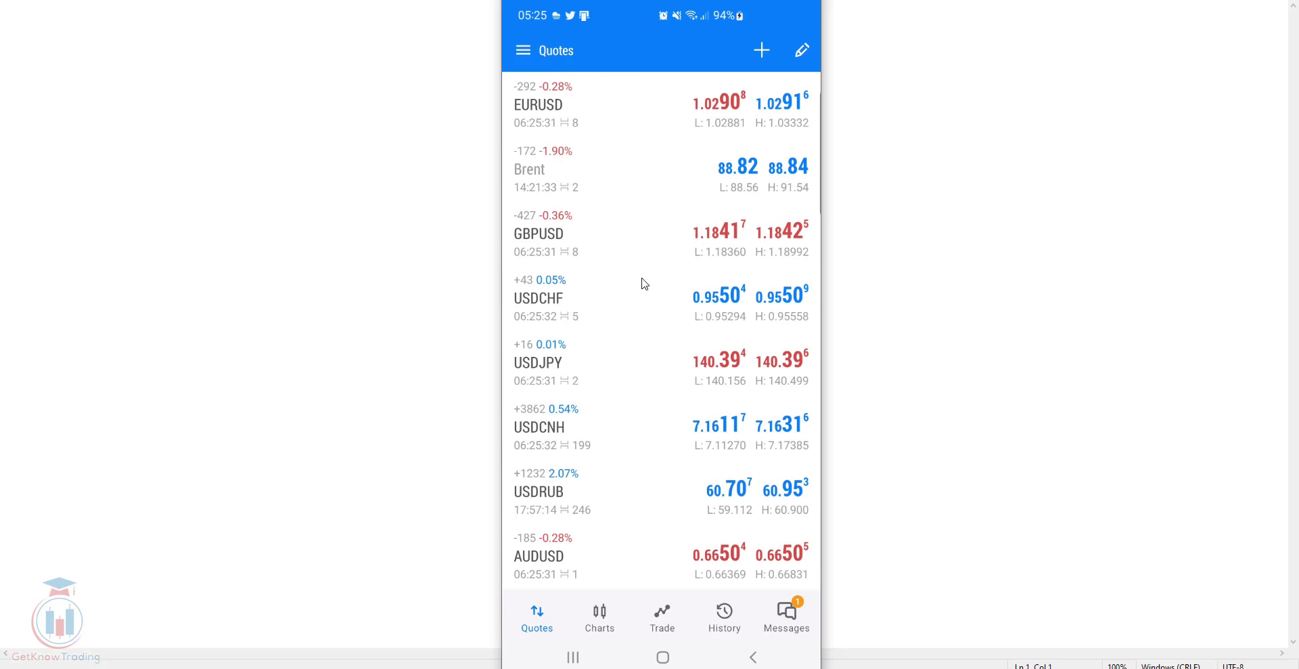
Scroll through the Quotes list and bring up the Brent action menu
scroll(645, 291, down, 5)
scroll(646, 292, down, 15)
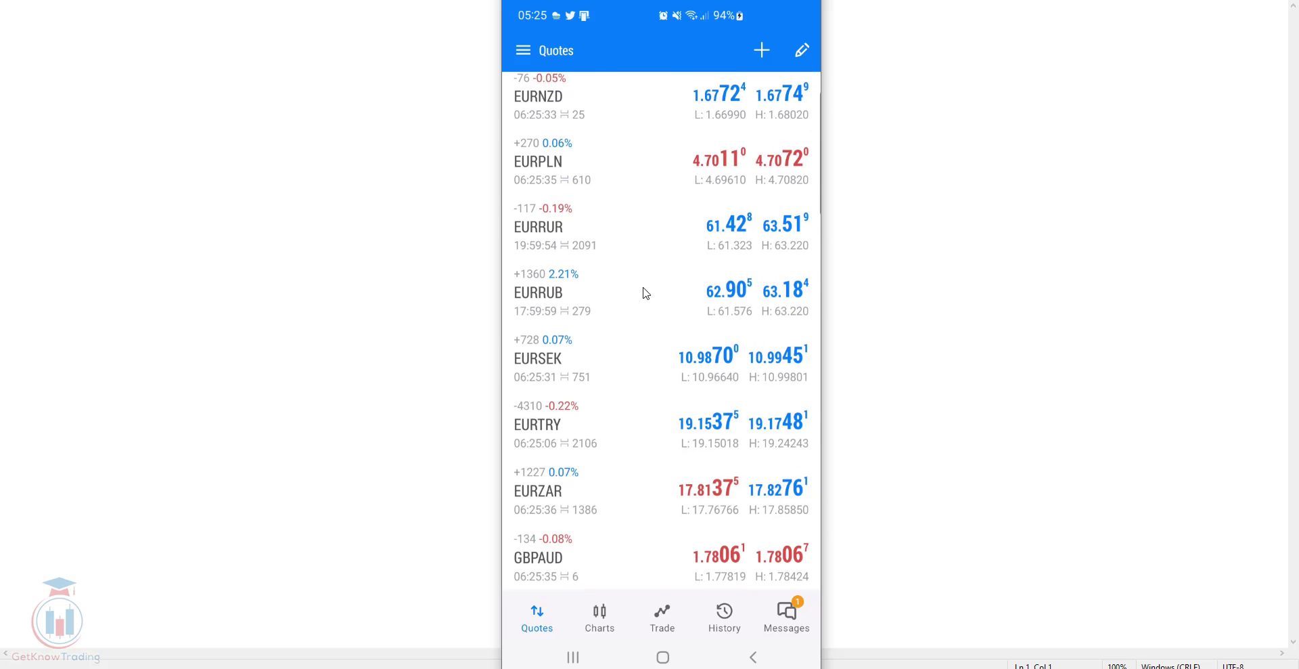
scroll(645, 292, up, 15)
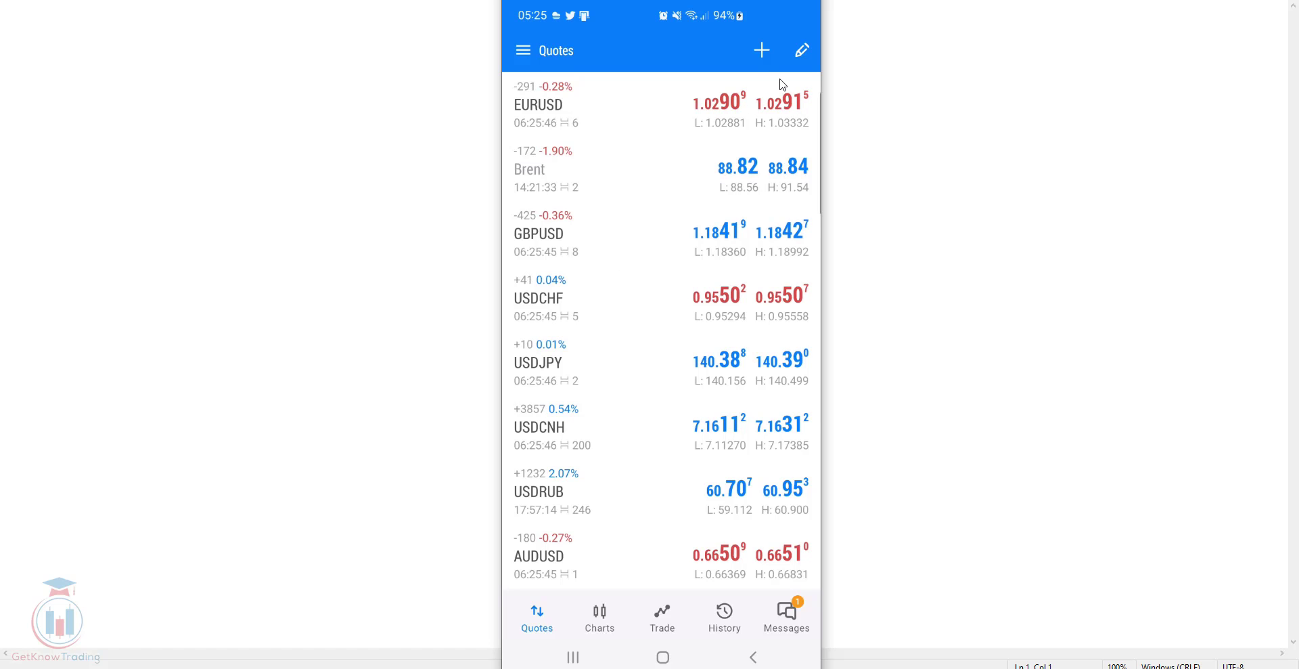
click(561, 171)
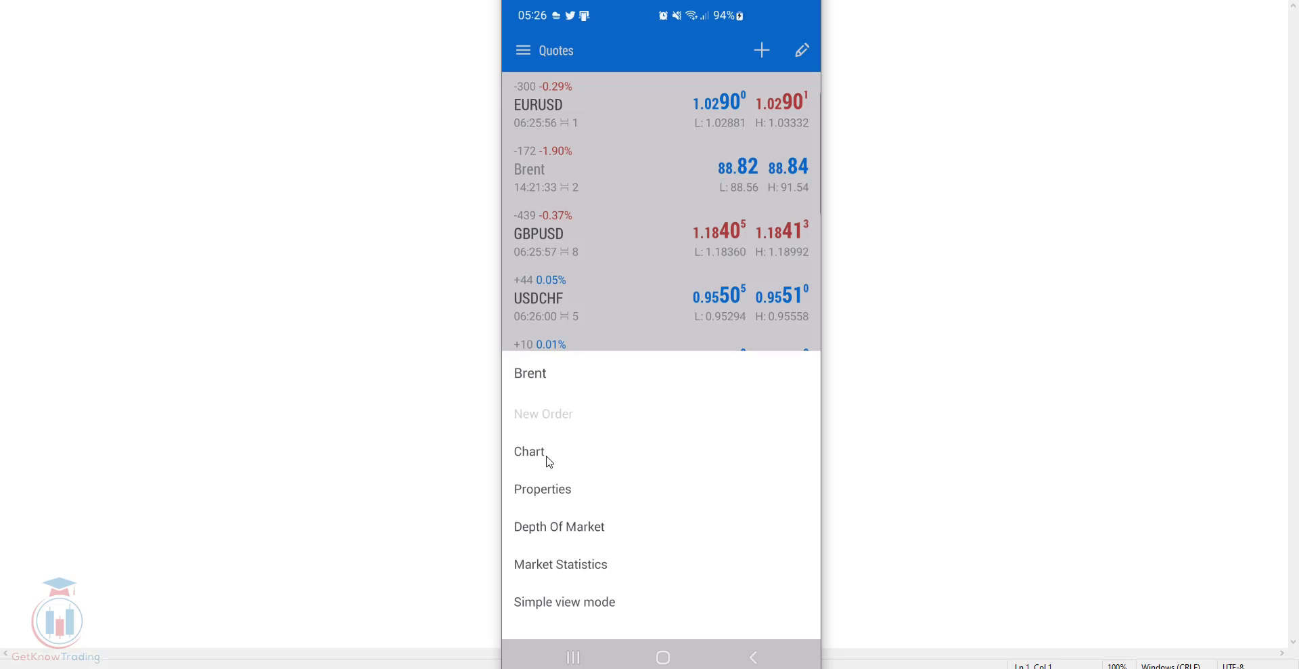
View the Brent daily chart, then return to the Quotes list
click(555, 455)
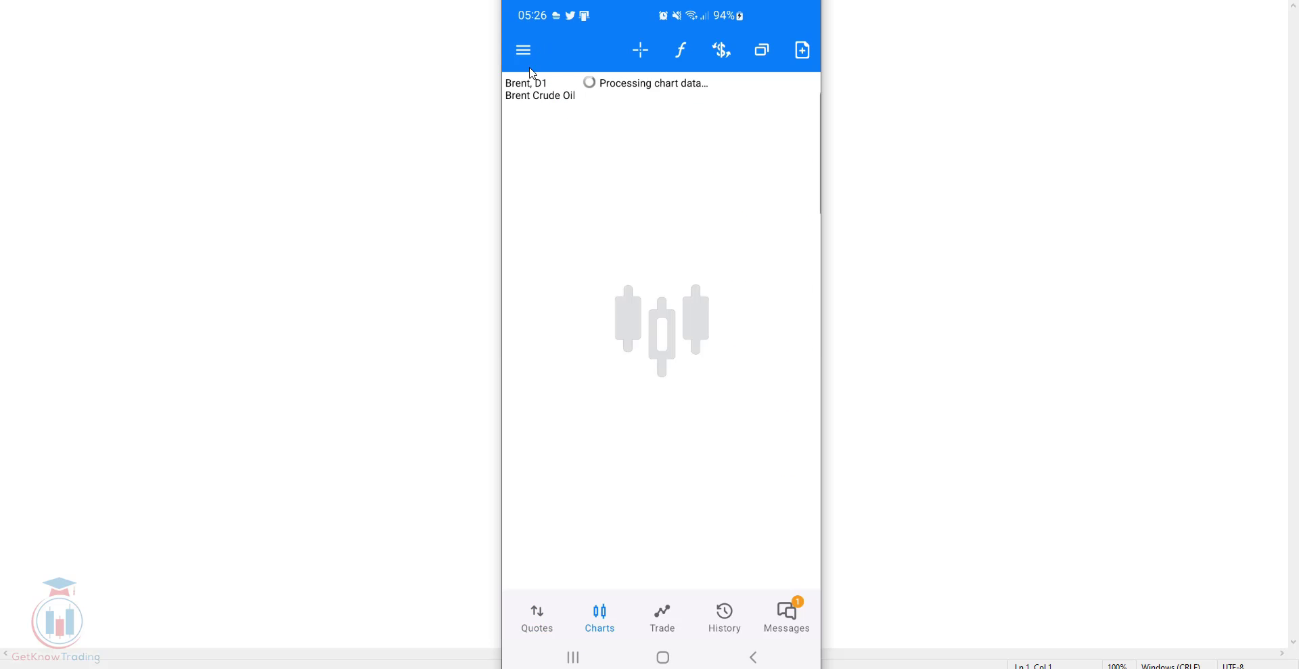
click(542, 617)
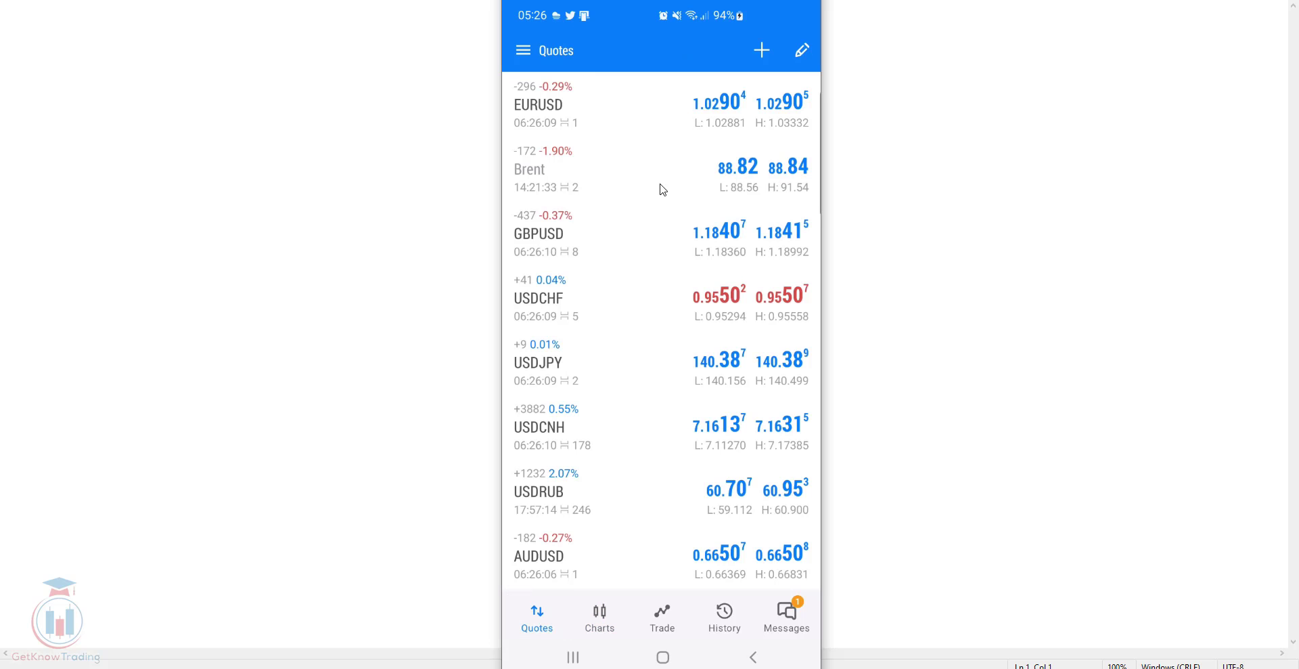
In edit mode, drag Brent above EURUSD to the top of the list
click(804, 51)
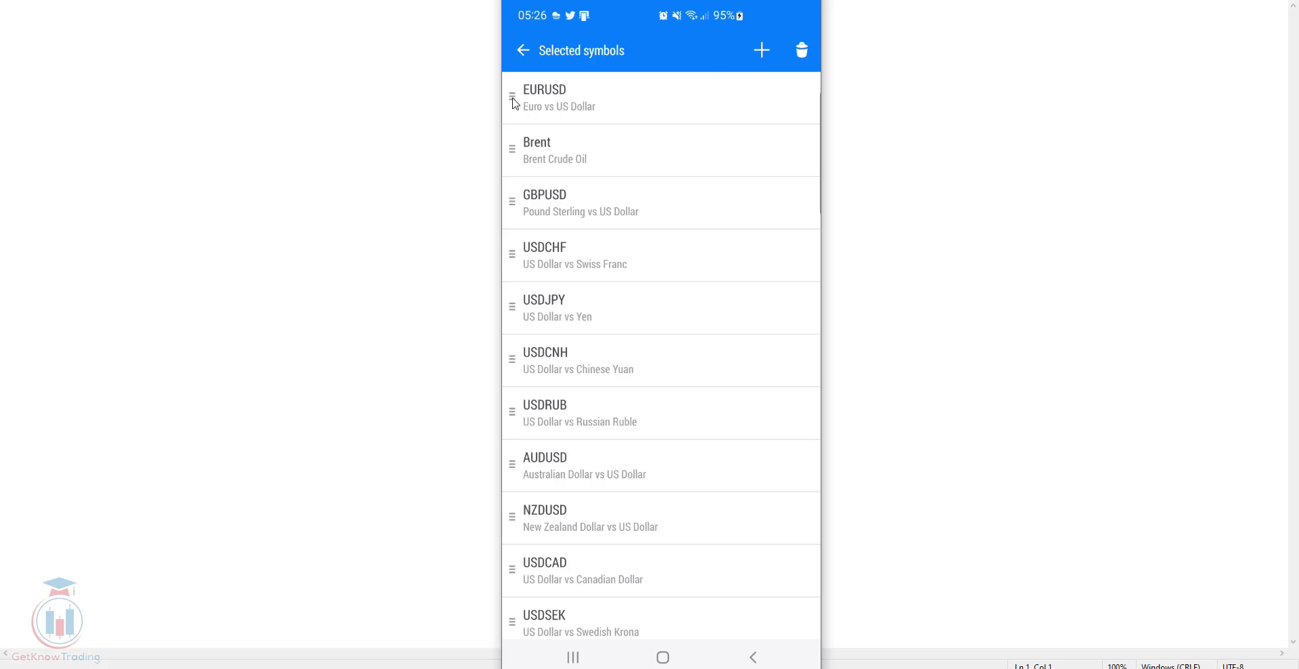
drag(513, 148, 523, 95)
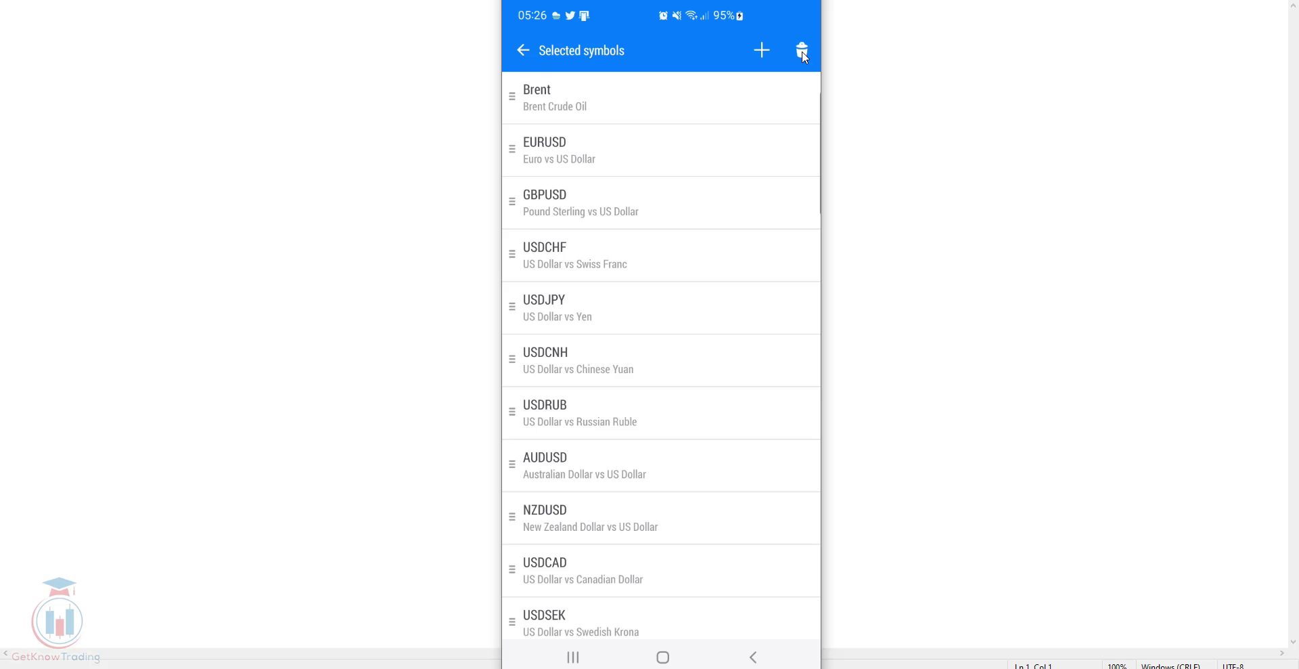
In delete mode, try ticking and unticking all symbols, GBPUSD and EURUSD
click(802, 50)
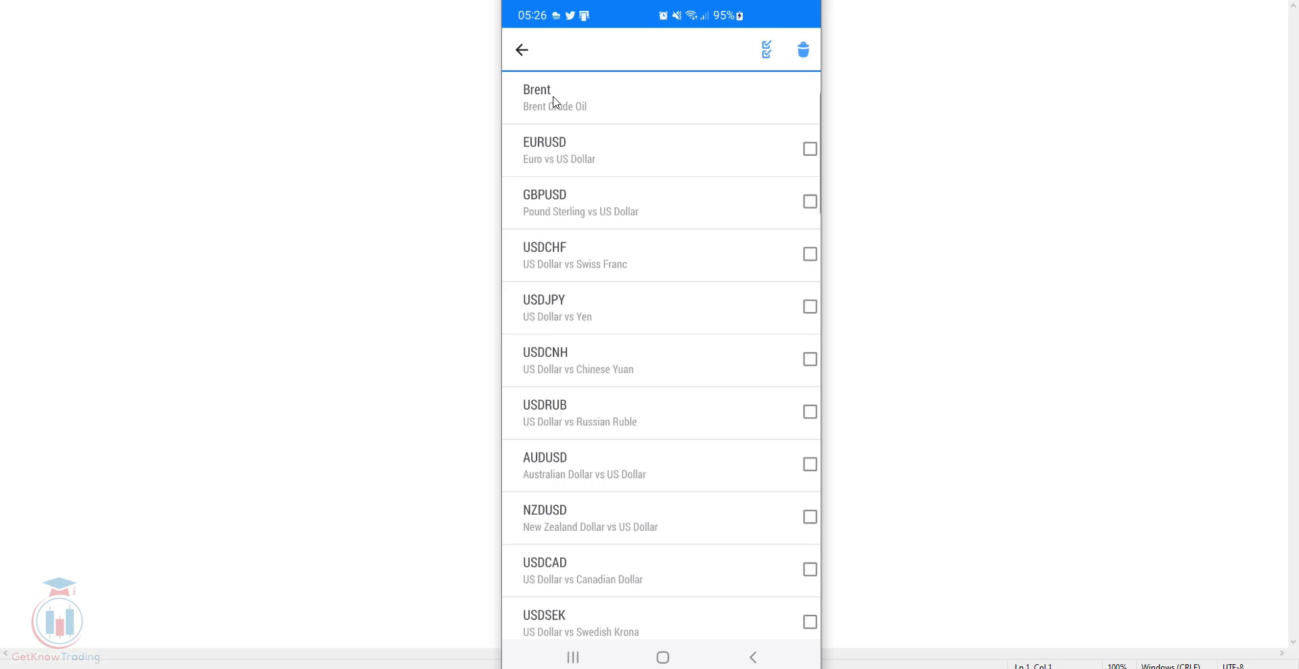
click(768, 50)
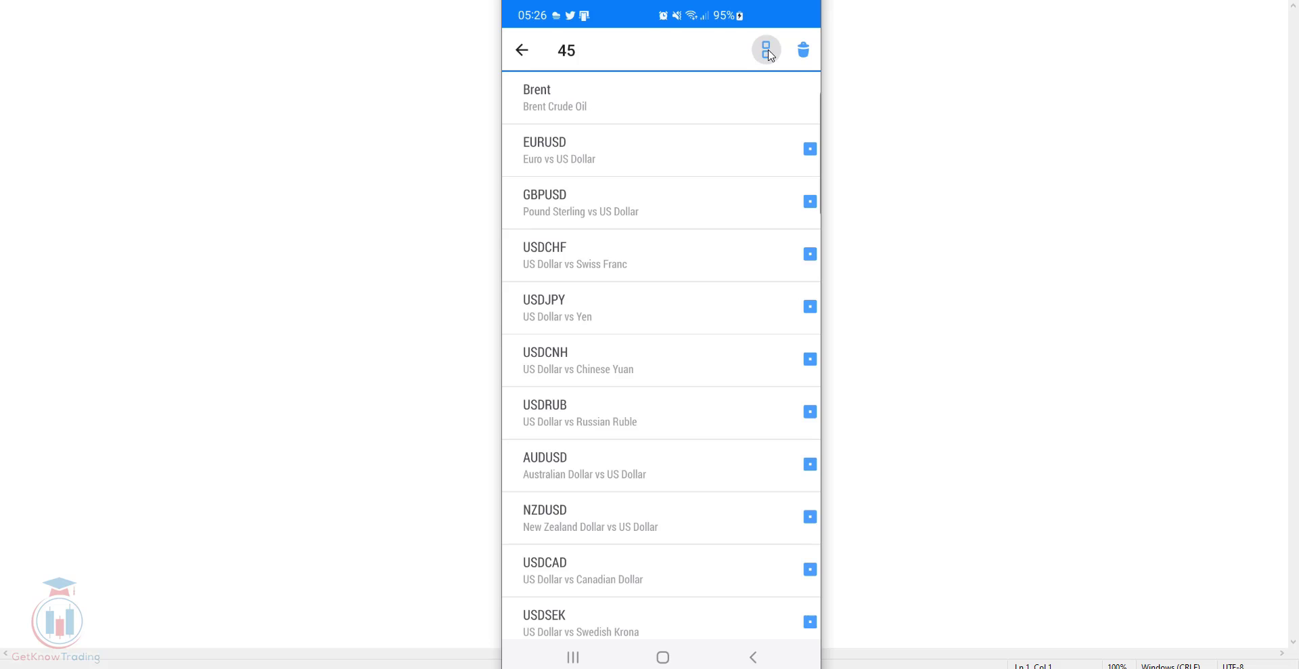
click(767, 52)
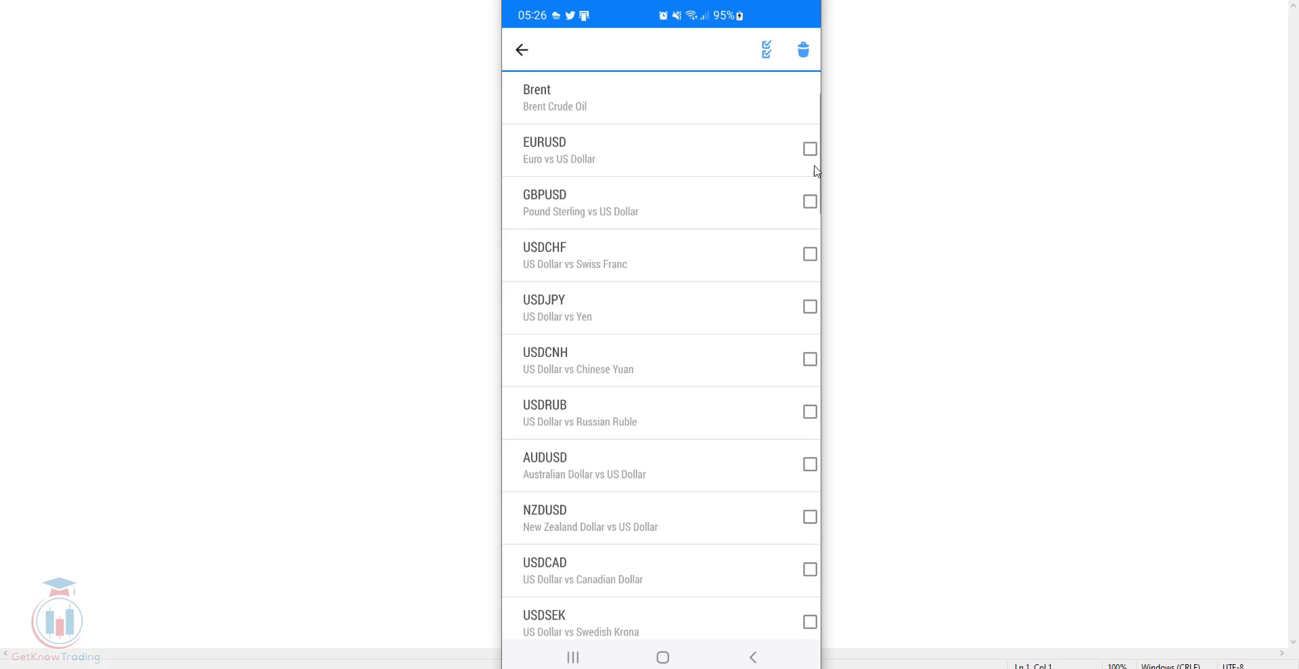
click(810, 201)
click(719, 145)
click(725, 200)
click(723, 145)
Select all symbols, delete them, and return to Quotes showing only Brent
click(767, 51)
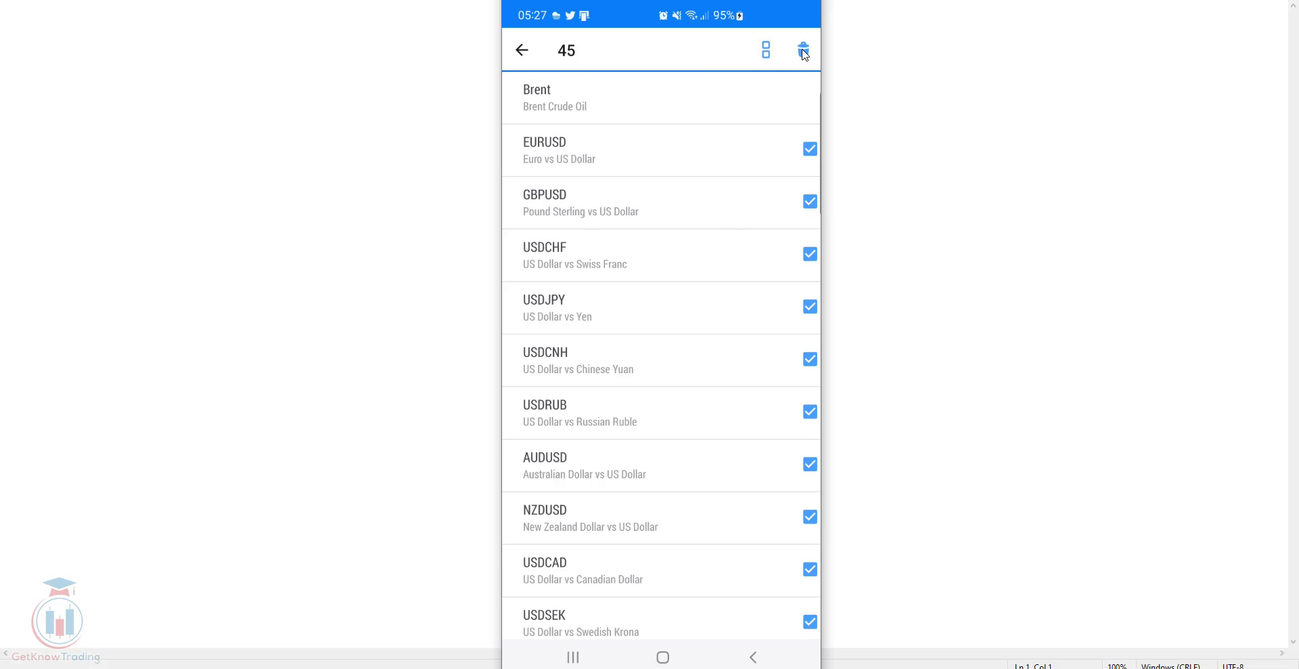
click(802, 53)
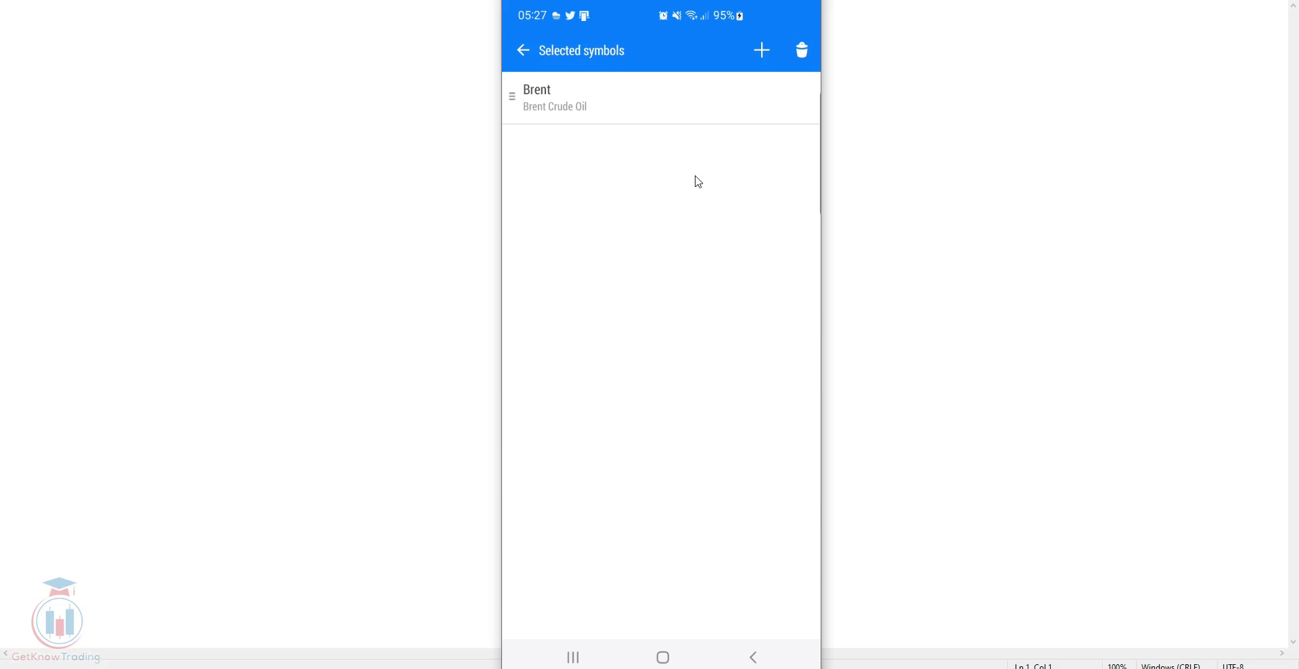
click(534, 47)
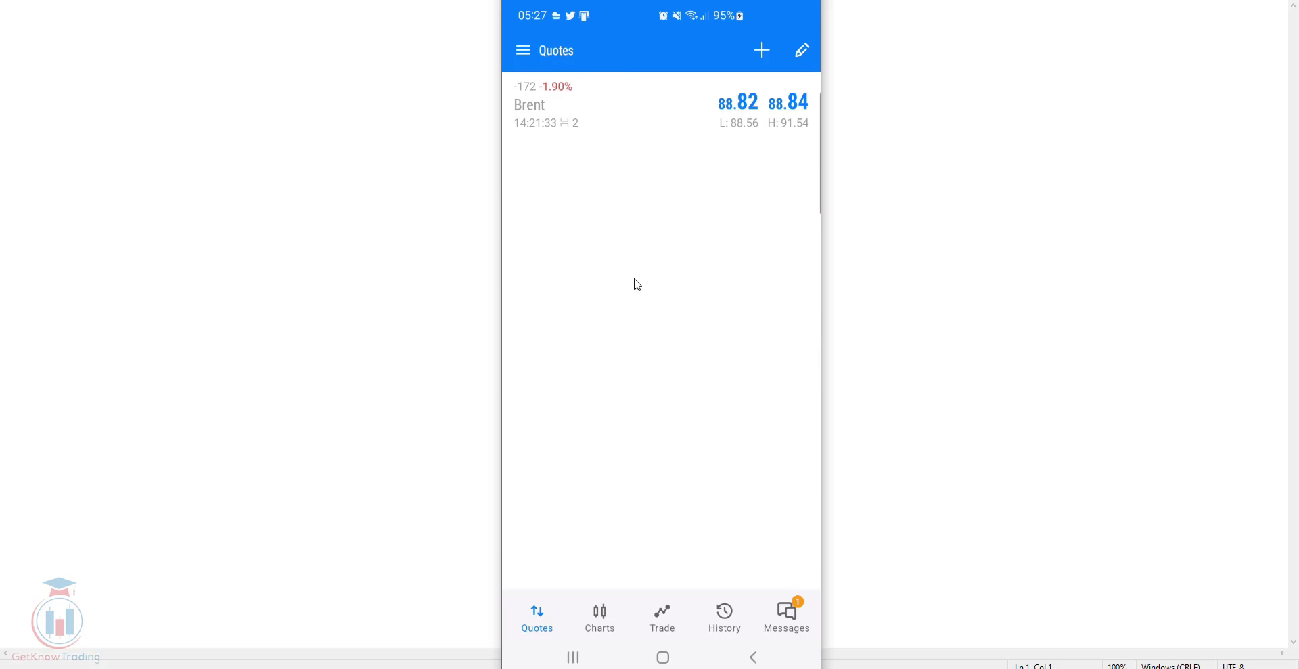
click(597, 615)
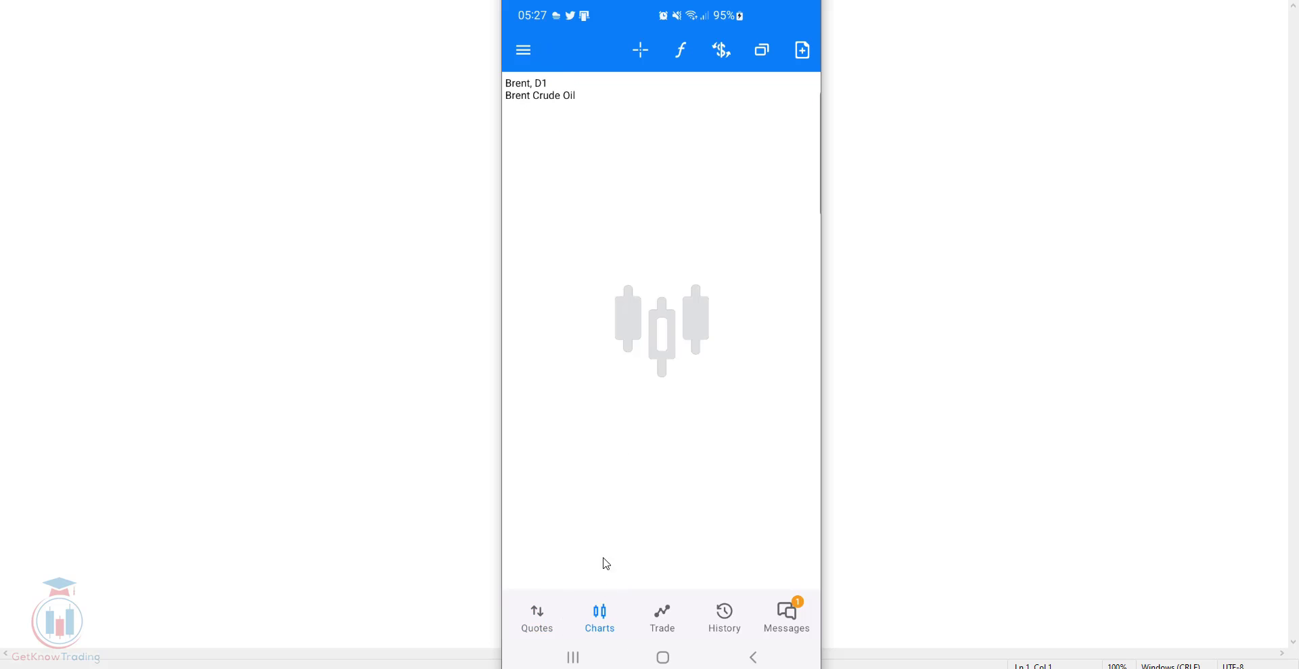
click(545, 619)
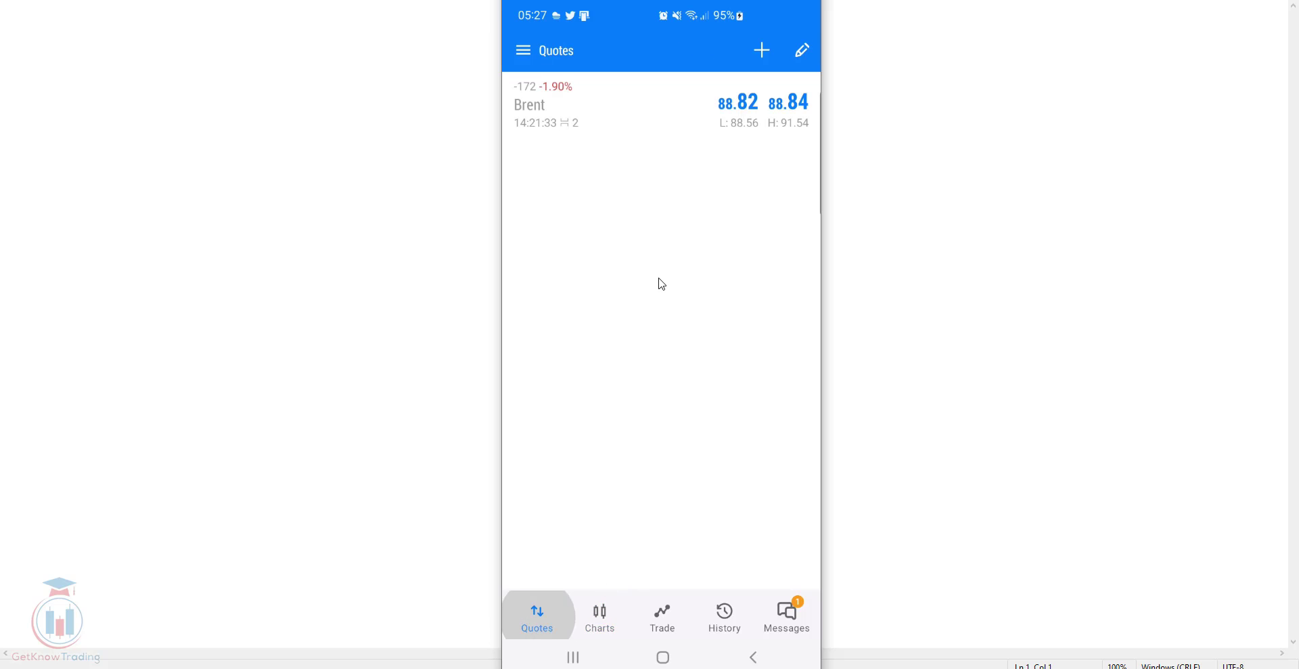